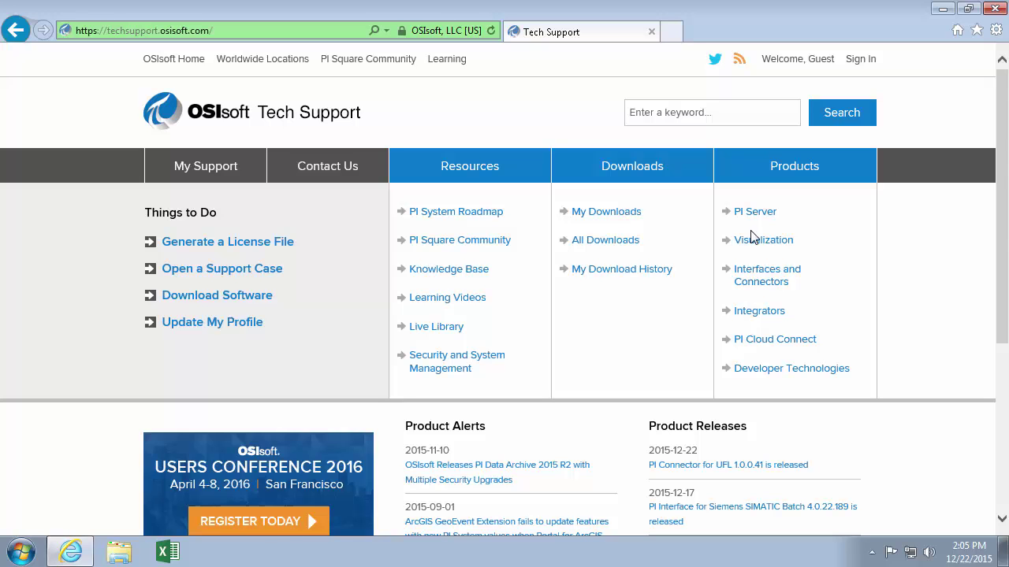
- Open the system requirements of PI Asset Framework from the PI Server products
left_click(795, 169)
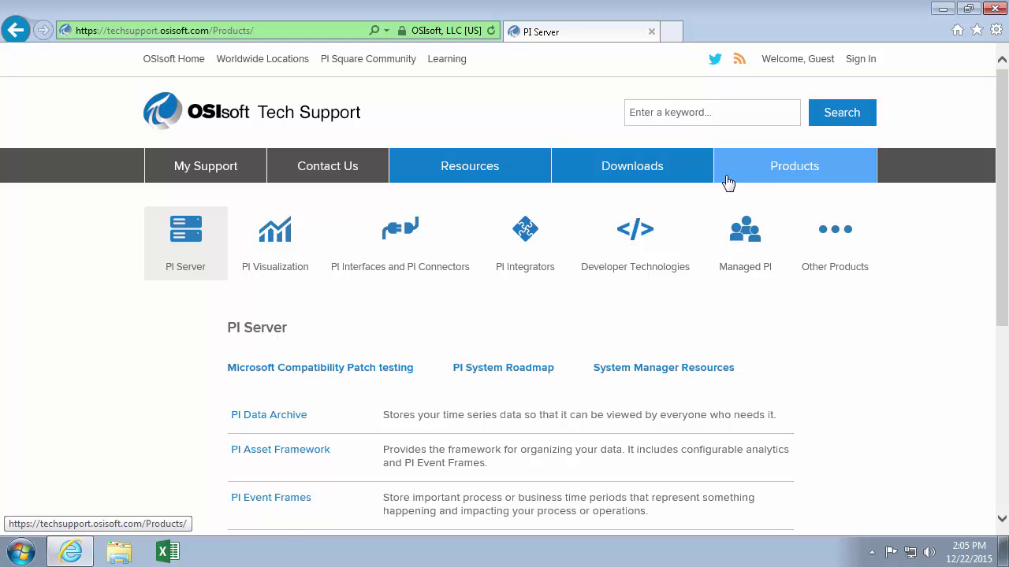
left_click(279, 455)
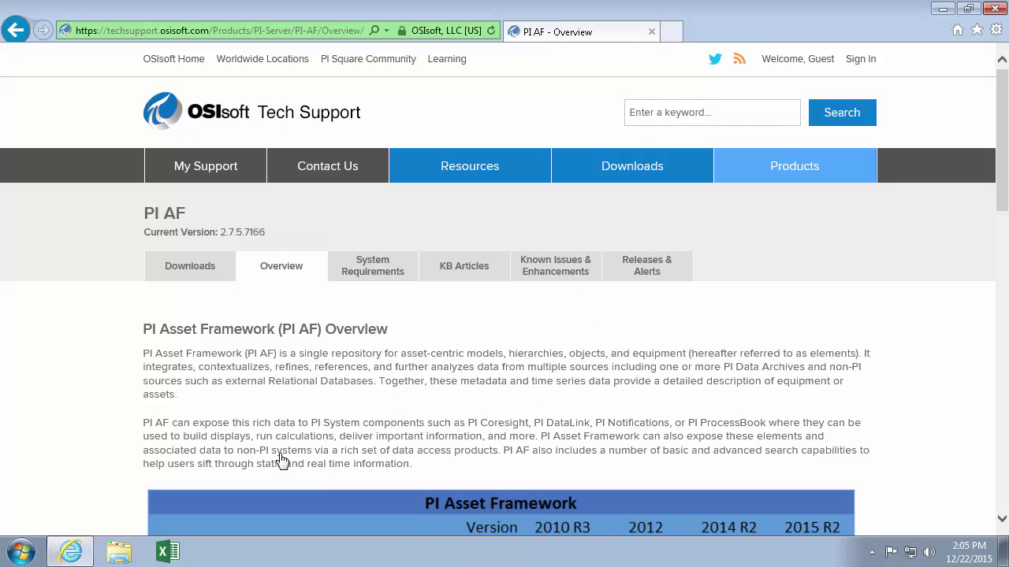
left_click(369, 271)
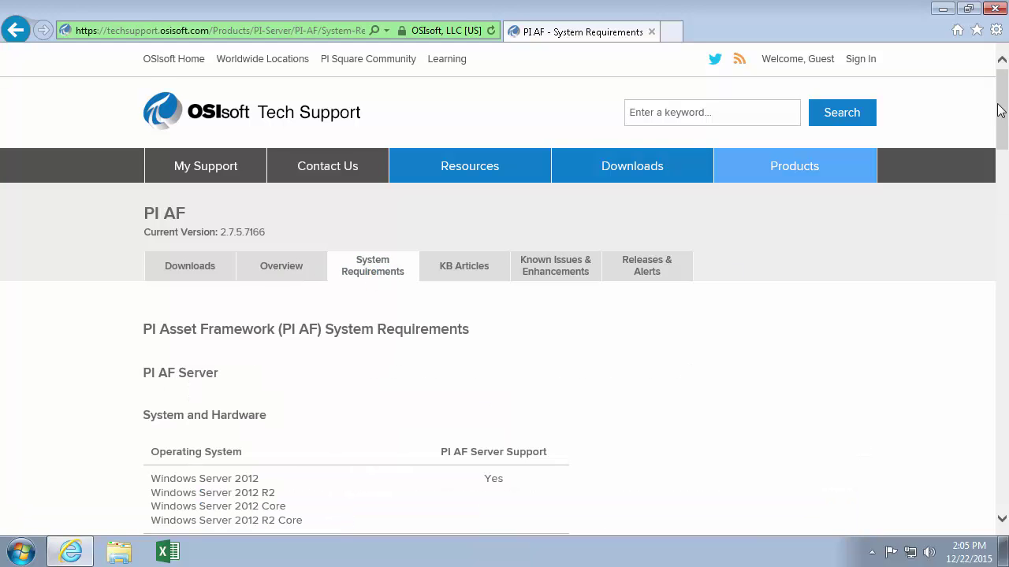
- Examine PI Builder's supported operating systems and software prerequisites, marking the Windows 7 SP1 row and the Software section
left_click_drag(1001, 111, 1006, 364)
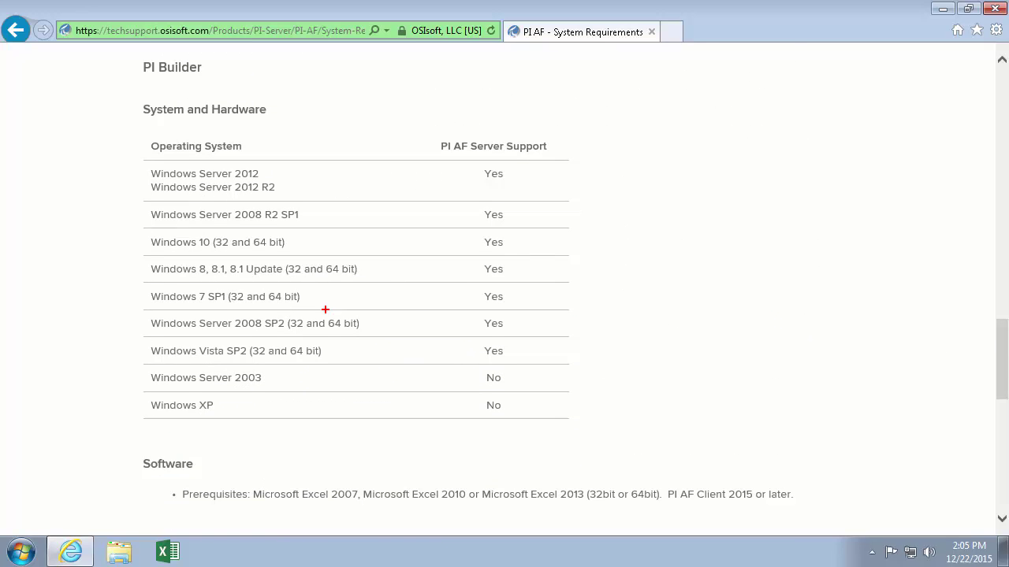
left_click_drag(150, 286, 577, 310)
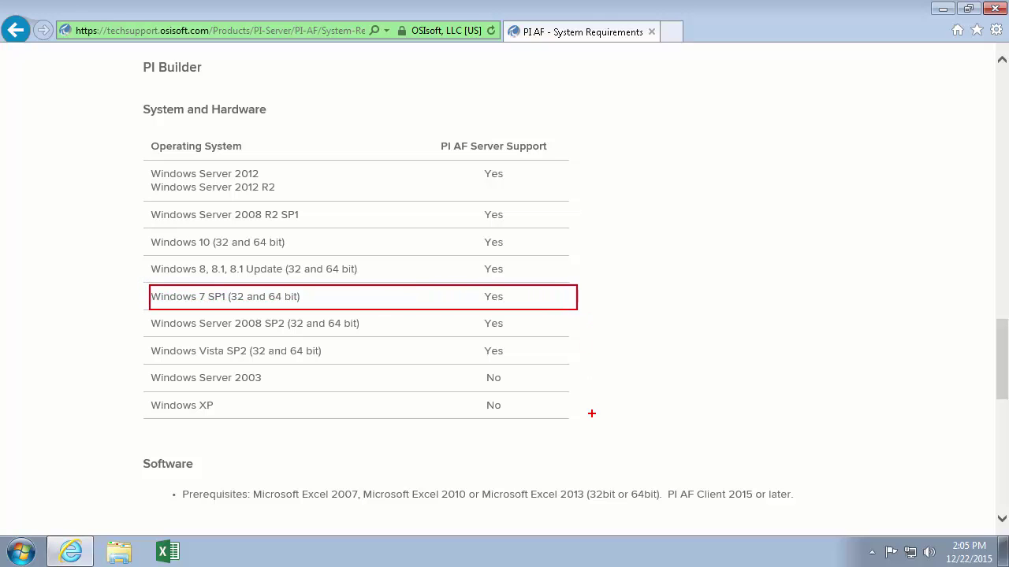
left_click_drag(128, 451, 801, 508)
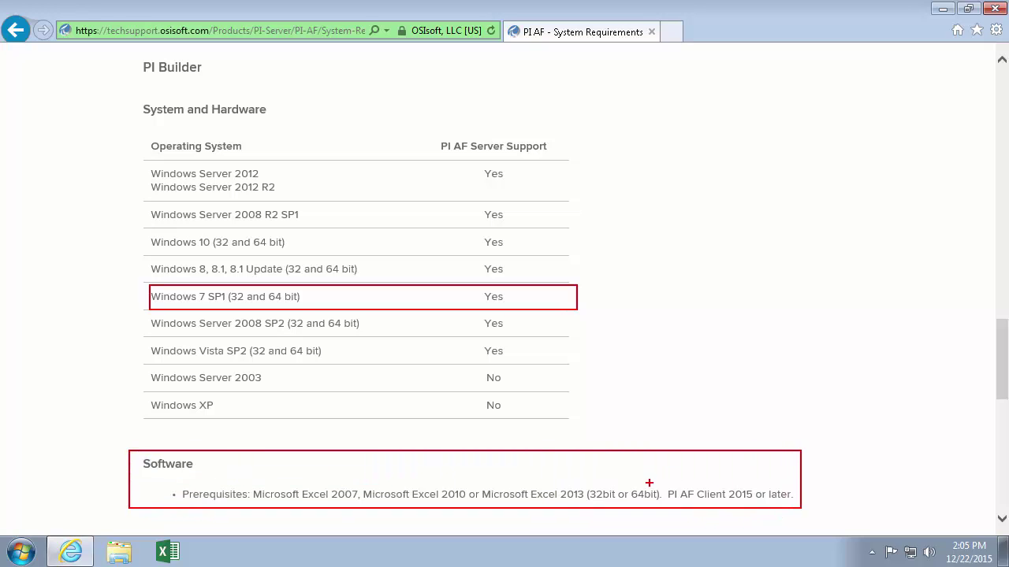
left_click_drag(649, 483, 683, 461)
key("Escape")
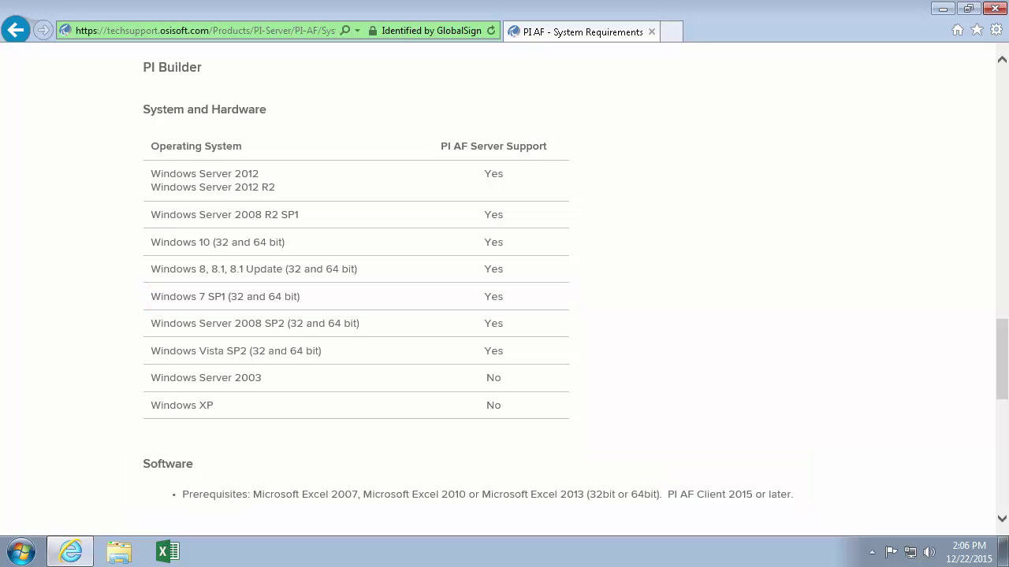
- Go to the PI AF downloads and open the download page for the PI Asset Framework (AF) Client 2015 R2 Install Kit
left_click_drag(1001, 356, 1003, 87)
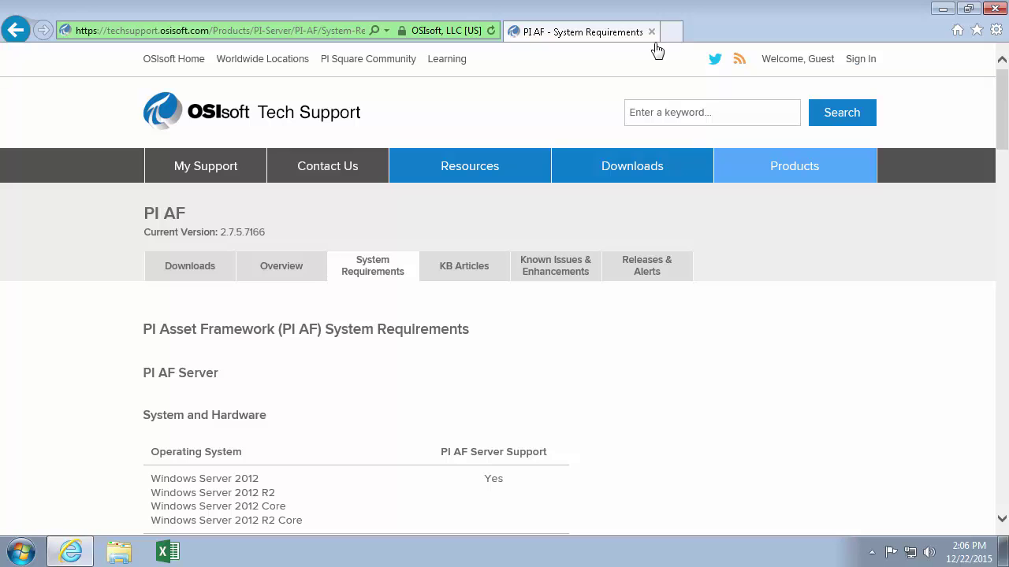
left_click(193, 273)
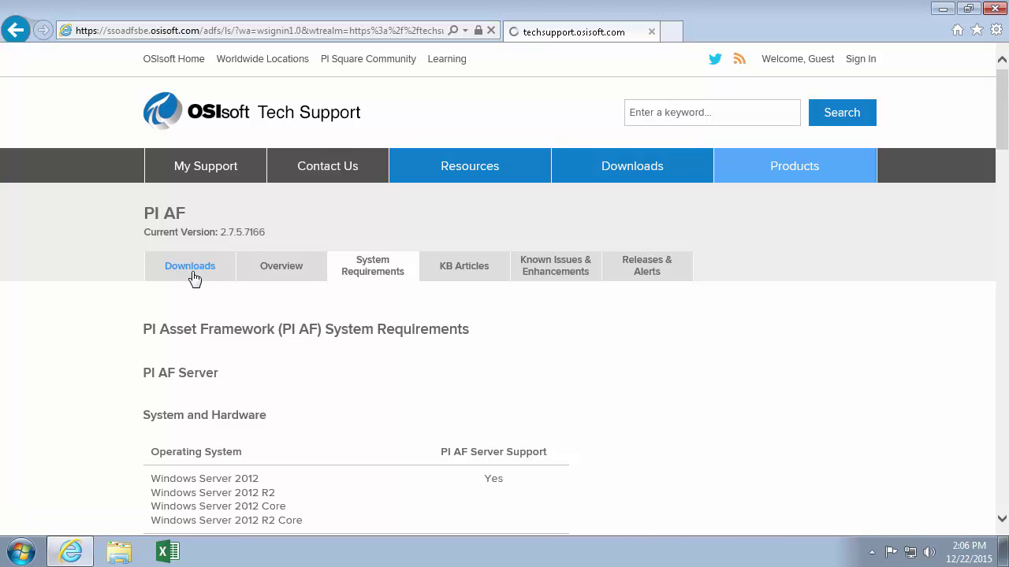
left_click(687, 330)
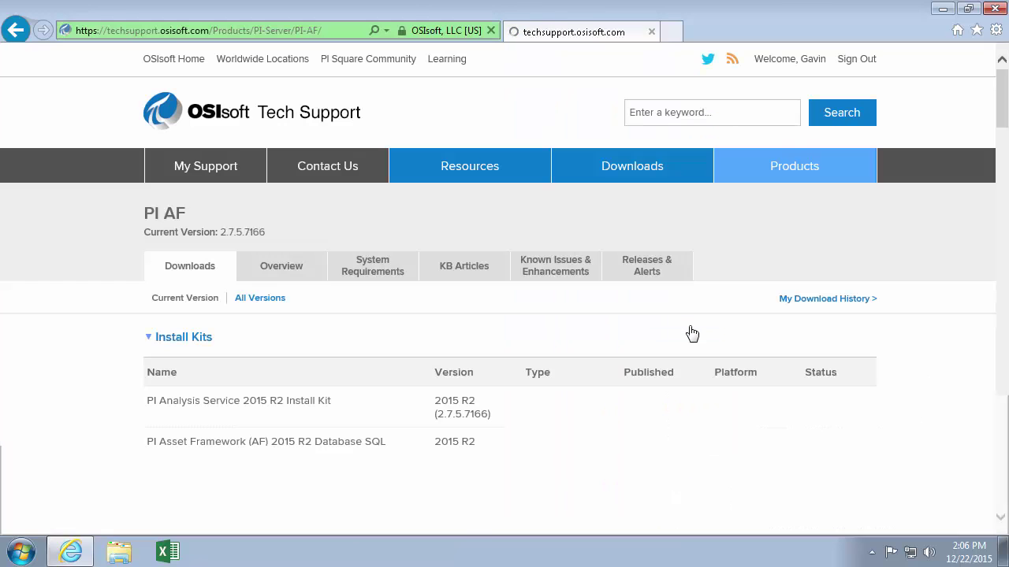
scroll(692, 332, "down", 1)
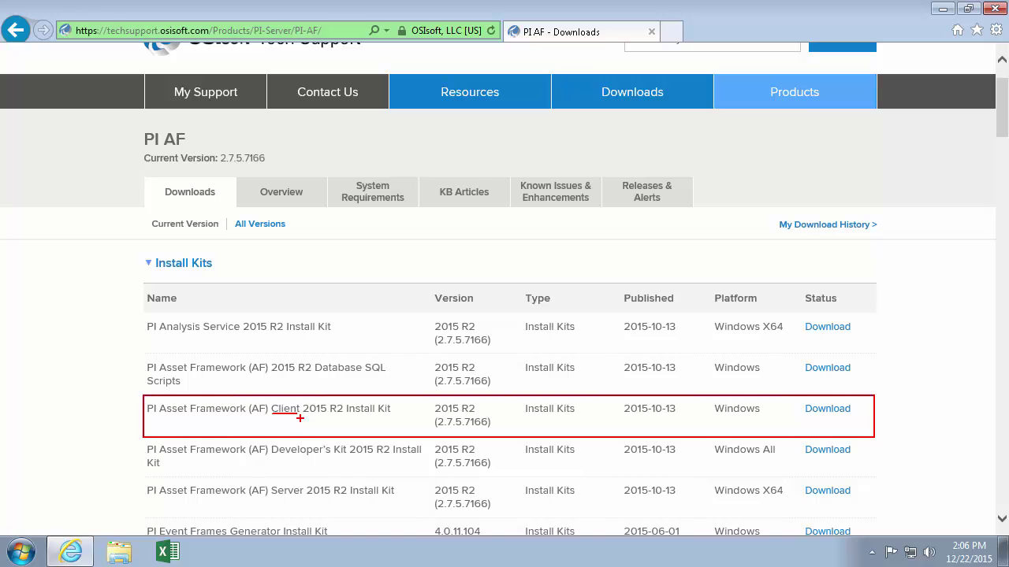
left_click(826, 417)
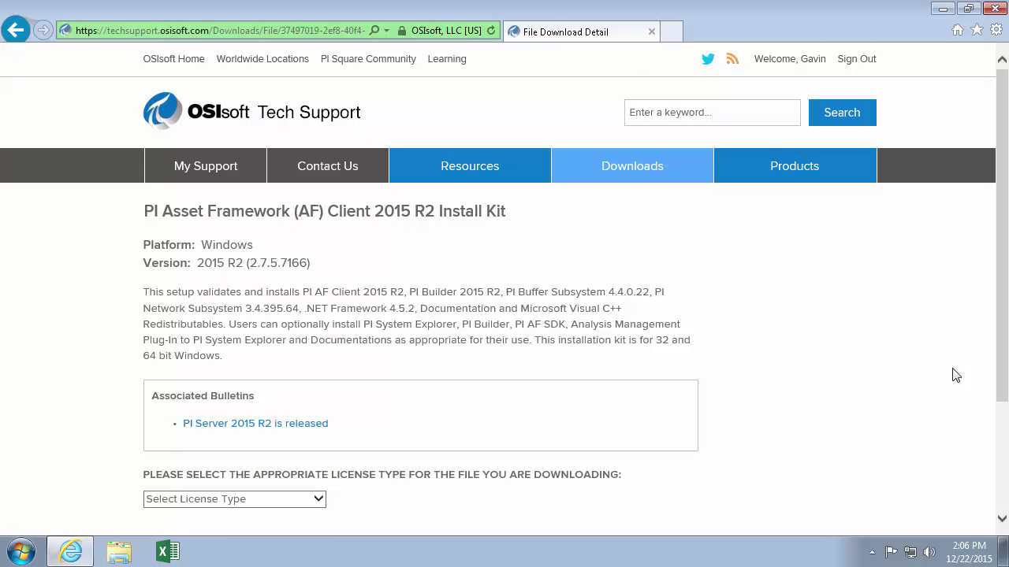
- Choose the Standard Agreement license type, accept the License and Services Agreement, and start the install kit download
left_click_drag(995, 362, 898, 423)
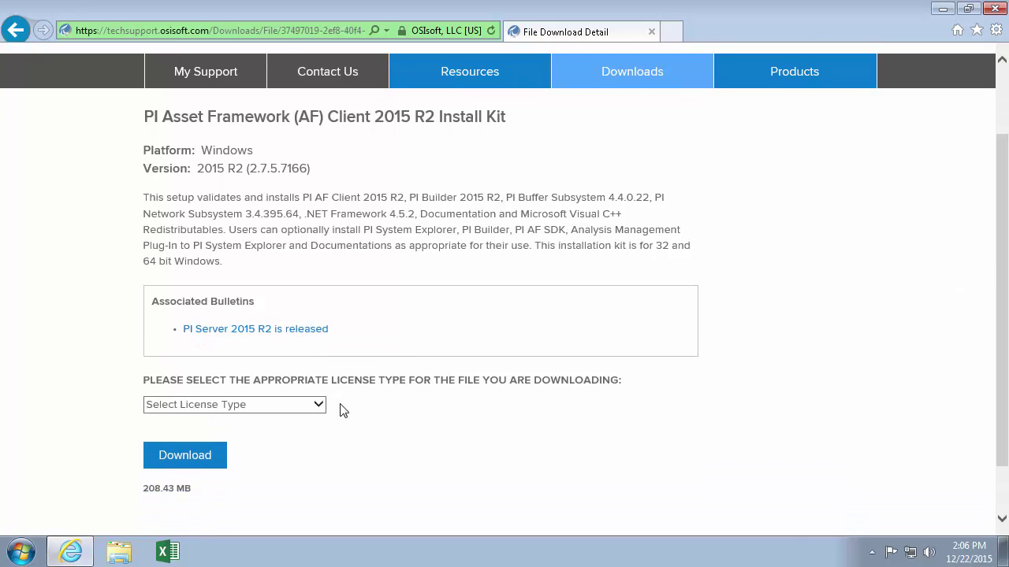
left_click(318, 405)
left_click(279, 421)
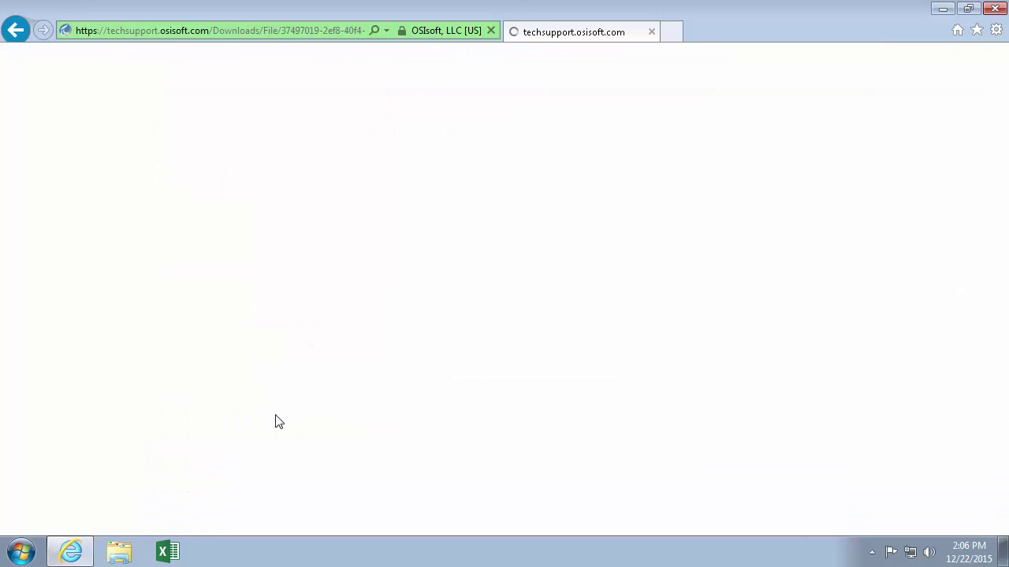
left_click_drag(995, 288, 1001, 378)
left_click(150, 416)
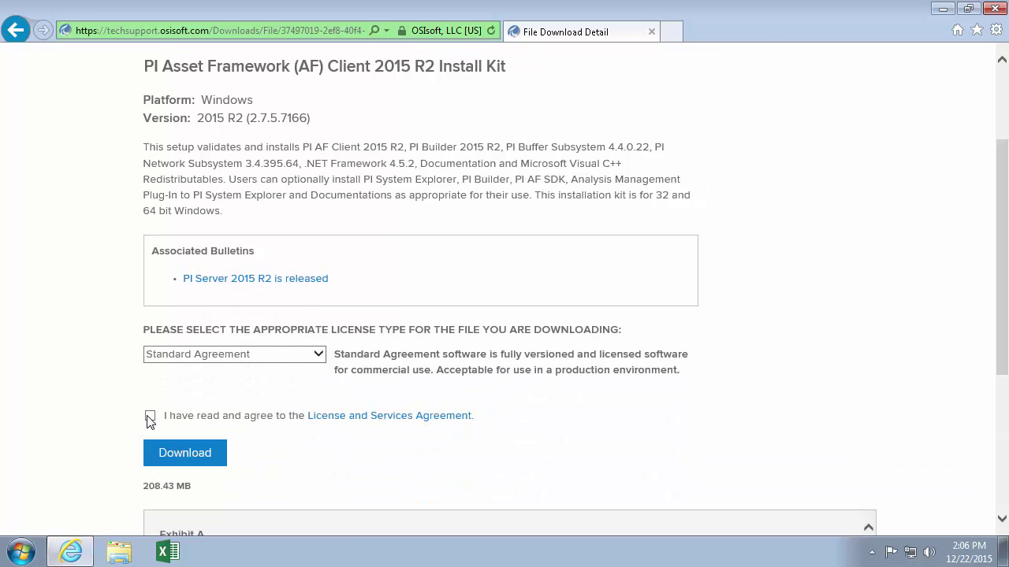
left_click(189, 461)
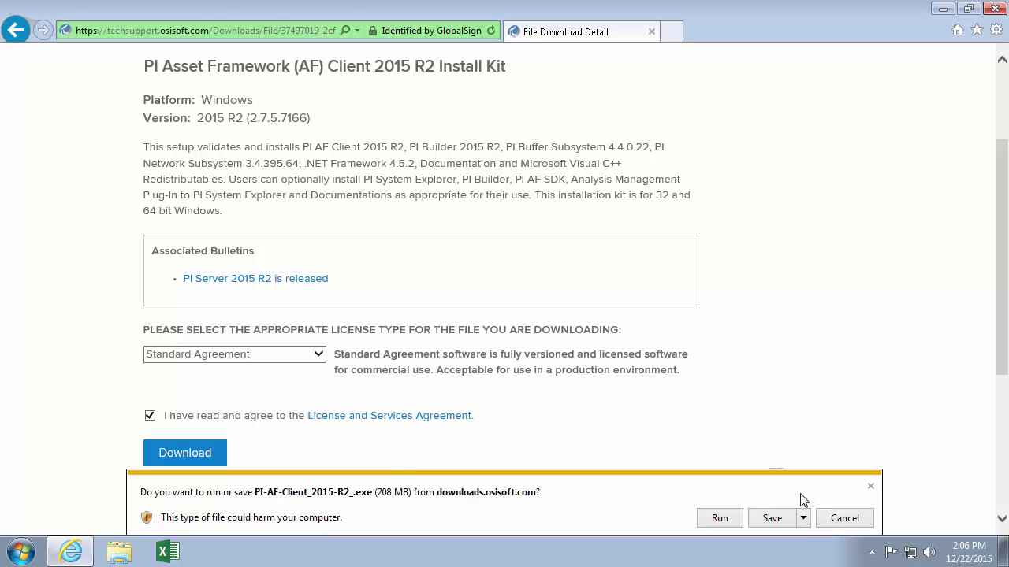
- Save the installer as PI-AF-Client_2015-R2_.exe in the Downloads folder
left_click(803, 518)
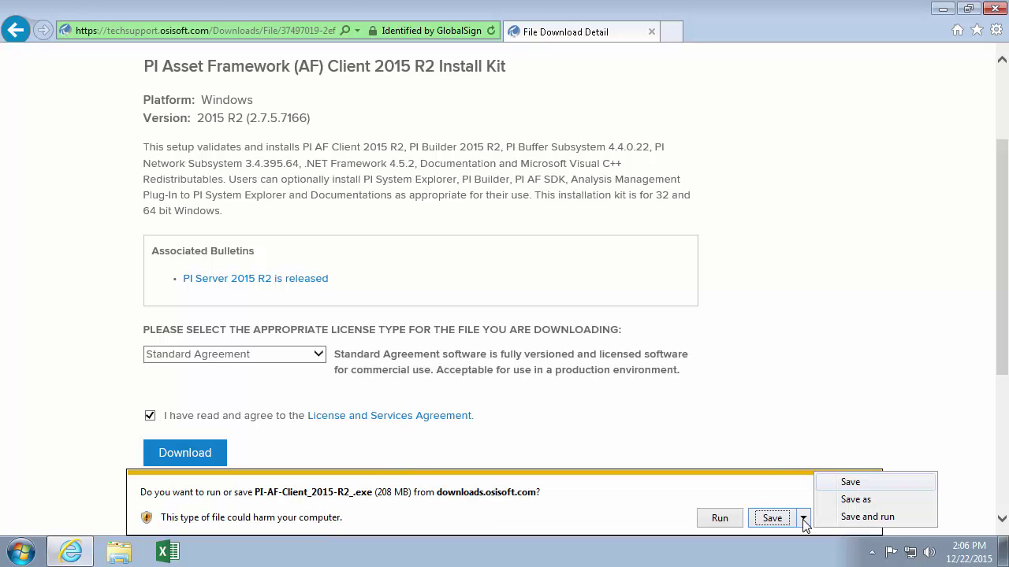
left_click(853, 502)
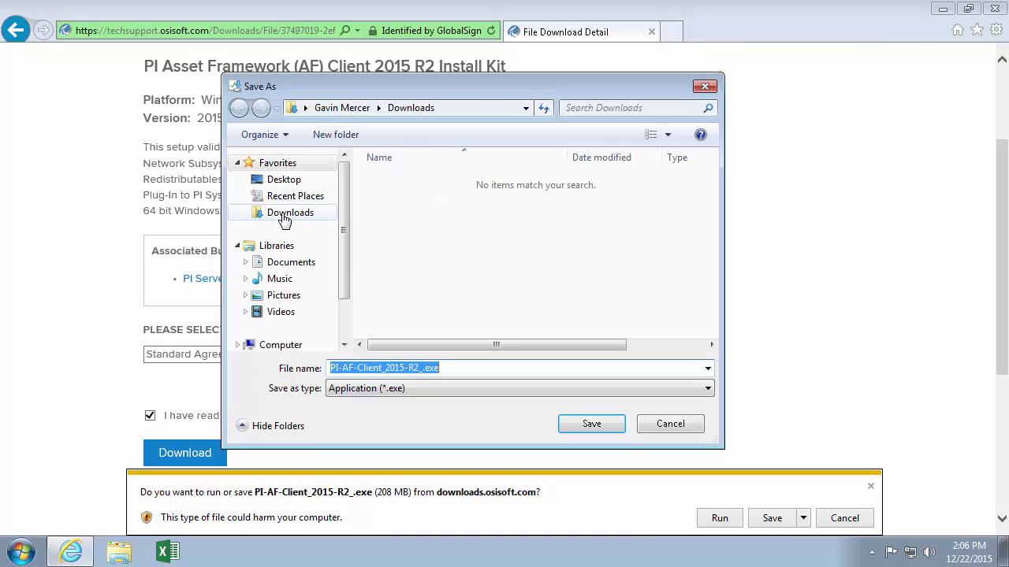
left_click(283, 221)
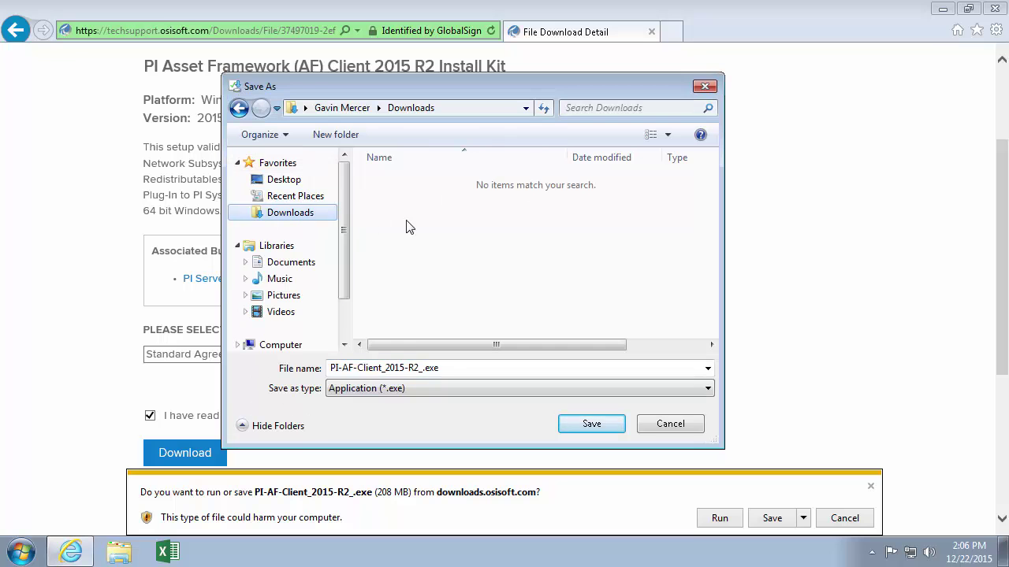
left_click(593, 426)
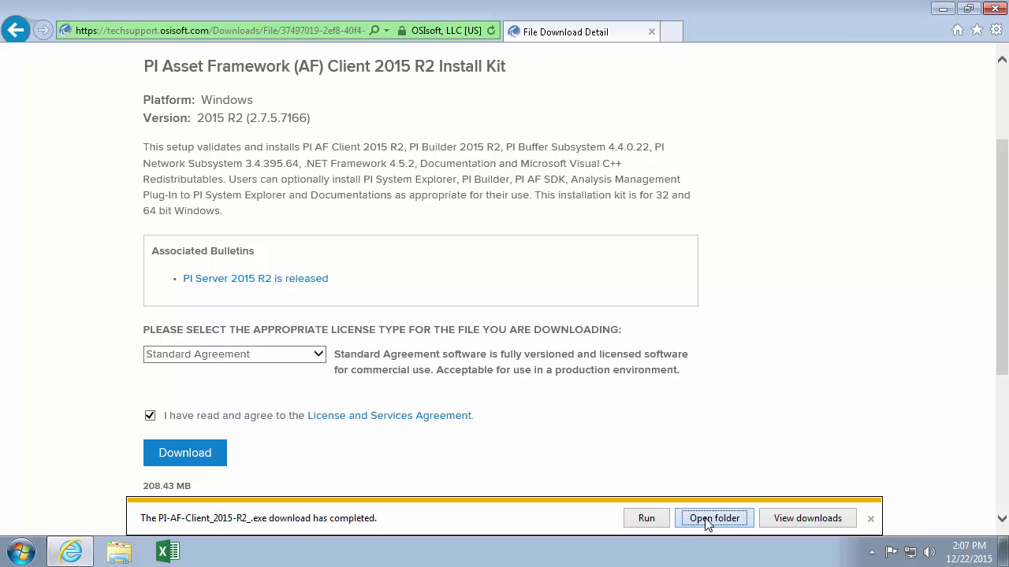
- Run the downloaded PI-AF-Client_2015-R2_.exe from its folder as administrator and extract the setup files to the default path
left_click(718, 518)
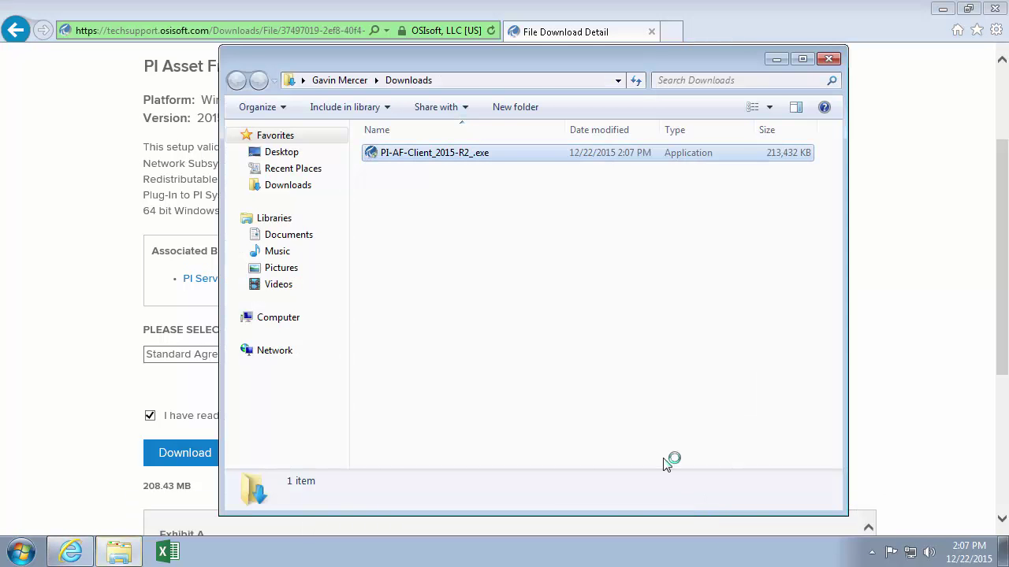
right_click(460, 160)
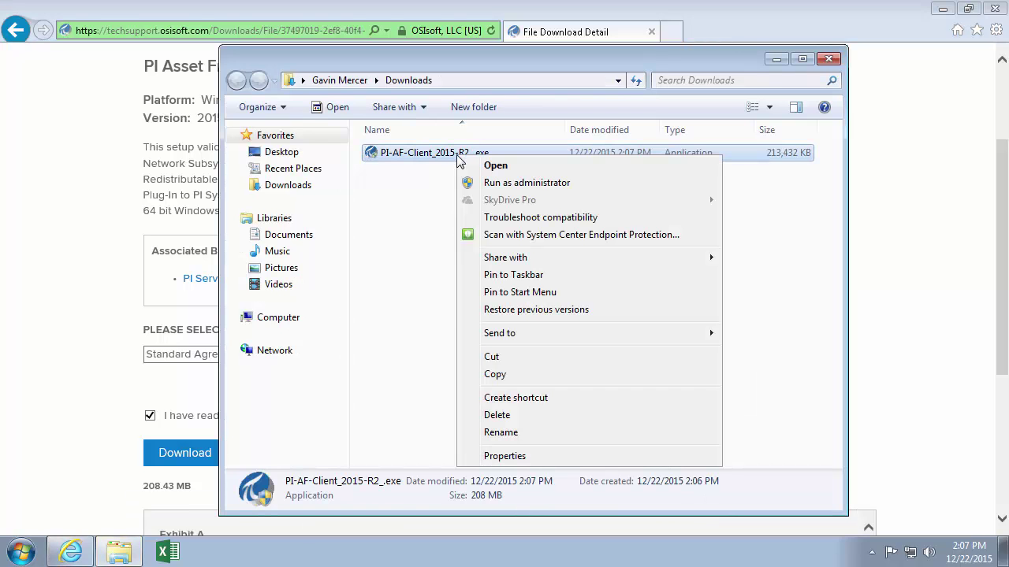
left_click(579, 186)
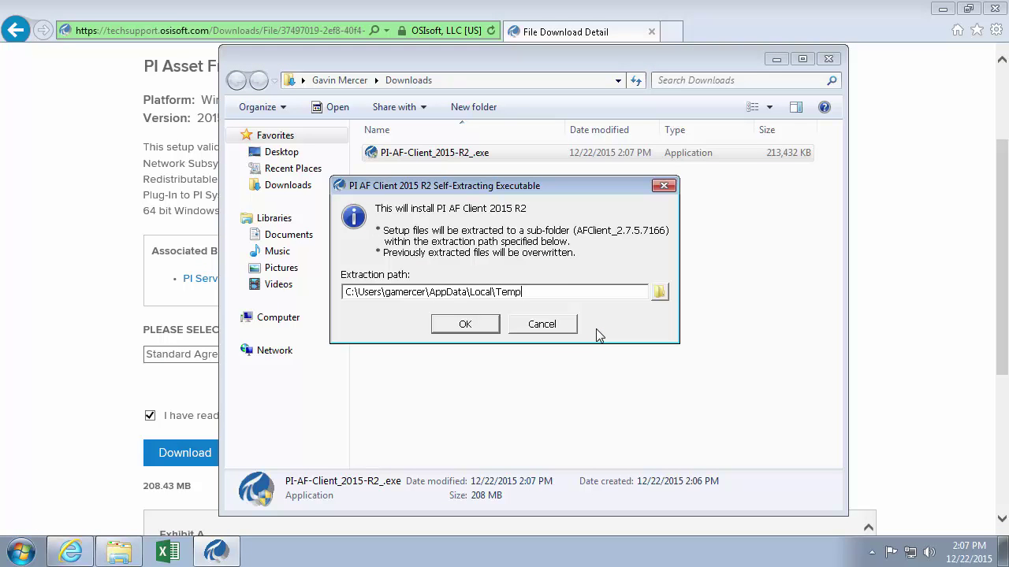
left_click(465, 325)
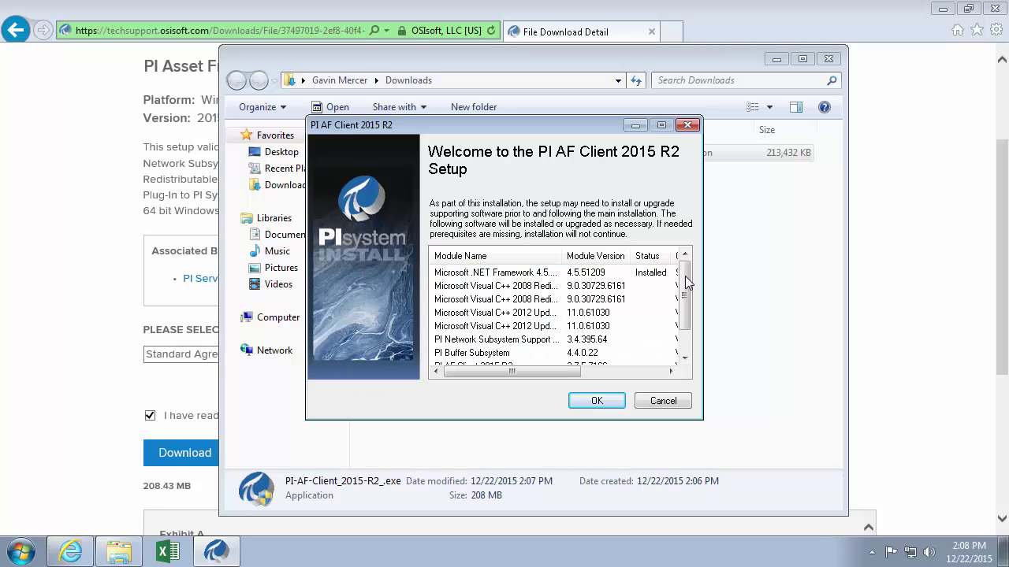
- Review the setup's list of software modules, marking PI AF Client 2015 R2, and proceed with the setup
left_click_drag(688, 292, 689, 316)
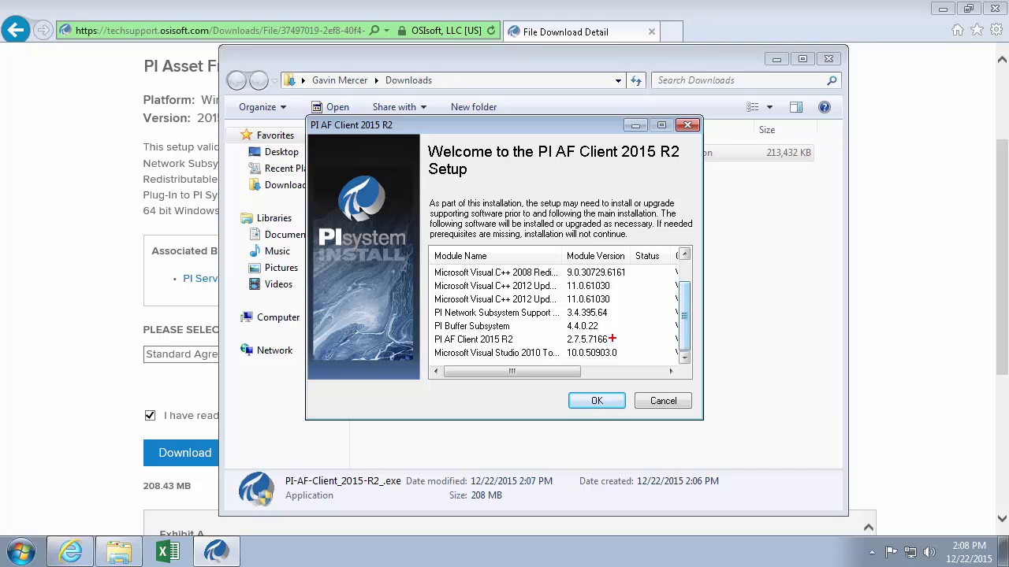
left_click_drag(520, 340, 554, 365)
key("Escape")
left_click(596, 402)
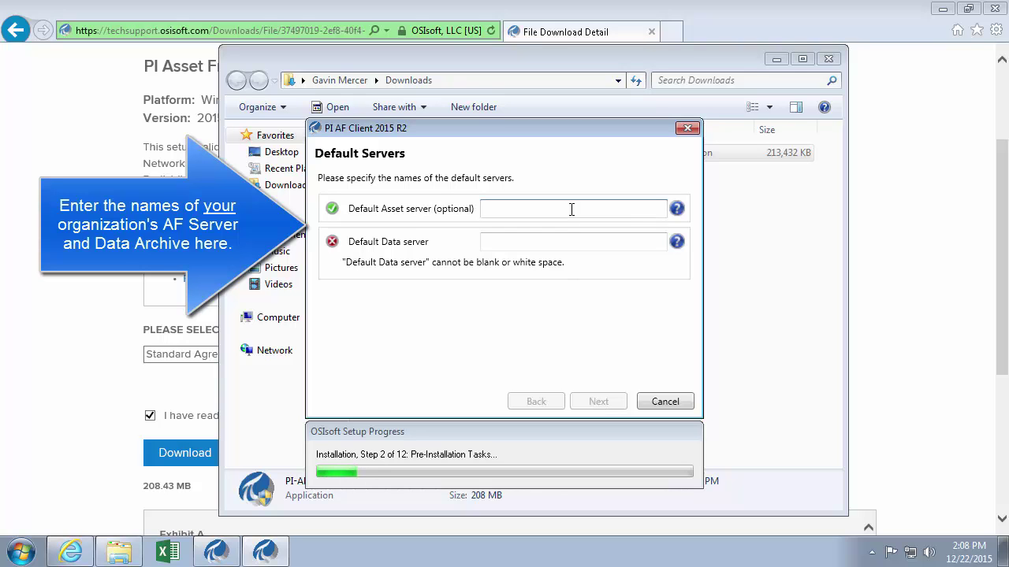
- Set the default Asset server to AFSRV1 and the default Data server to PISRV1, and continue
type("AFSRV1")
key("Tab")
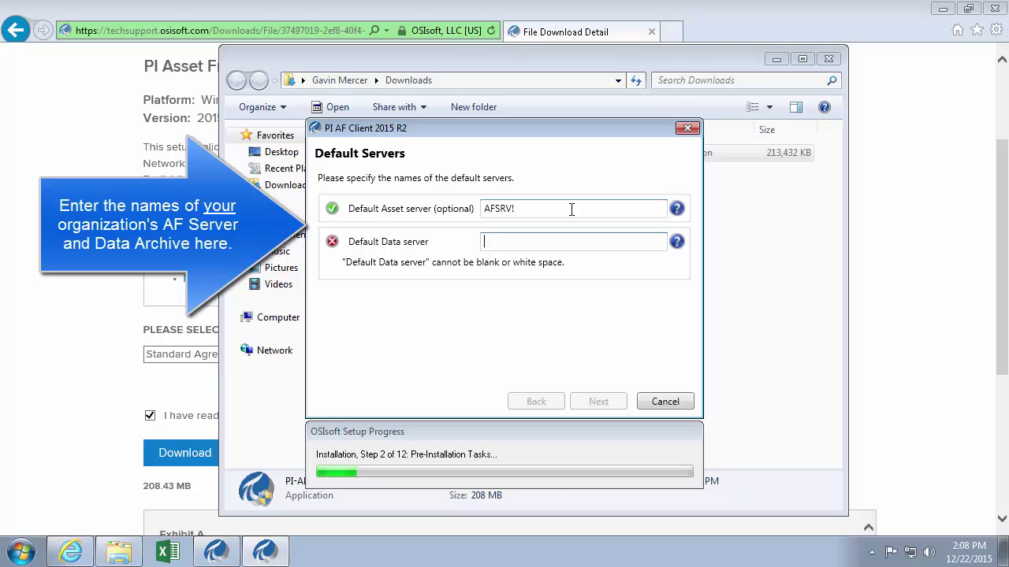
left_click(571, 209)
key("BackSpace")
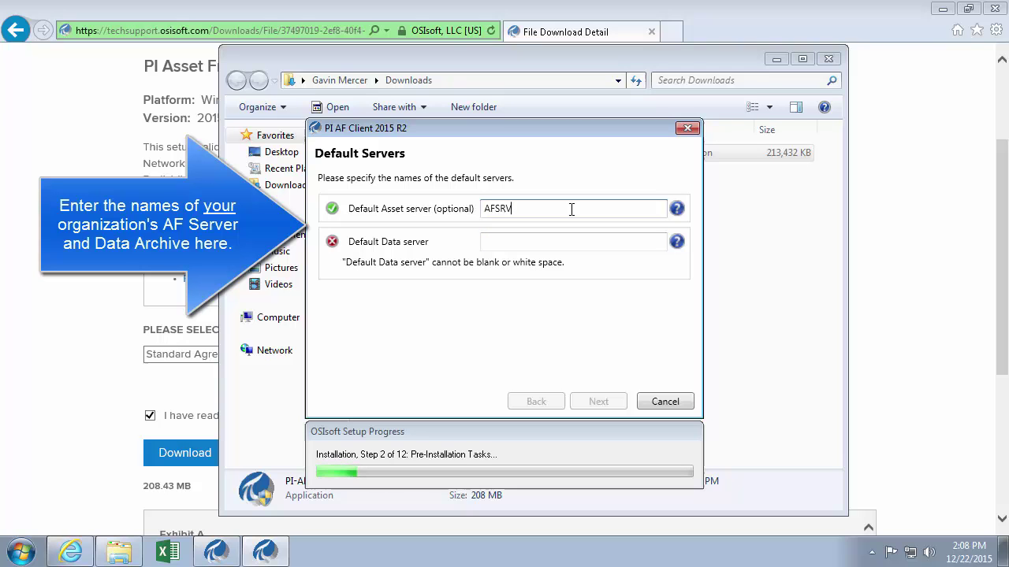
type("1")
key("Tab")
type("PISRV1")
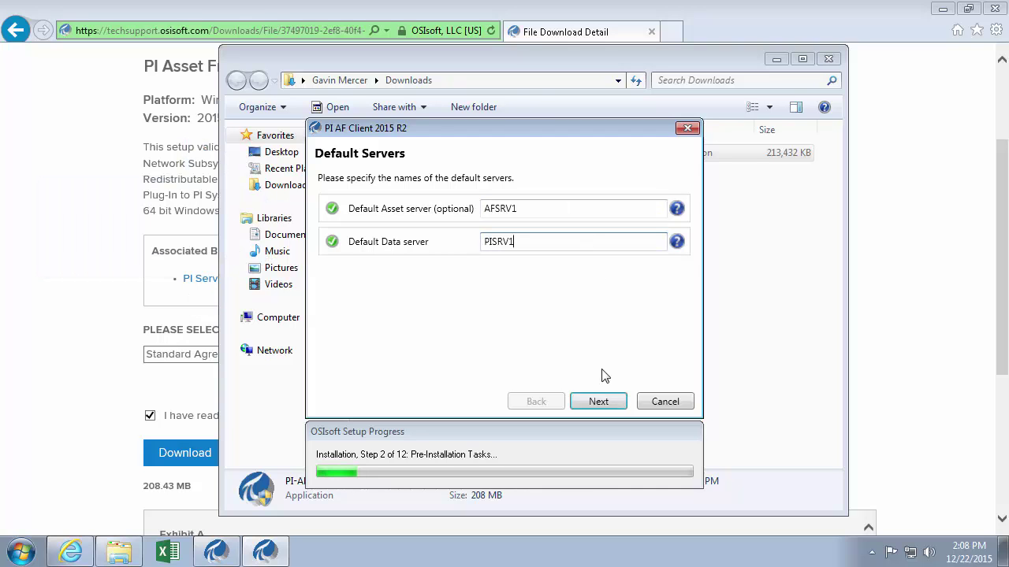
left_click(597, 401)
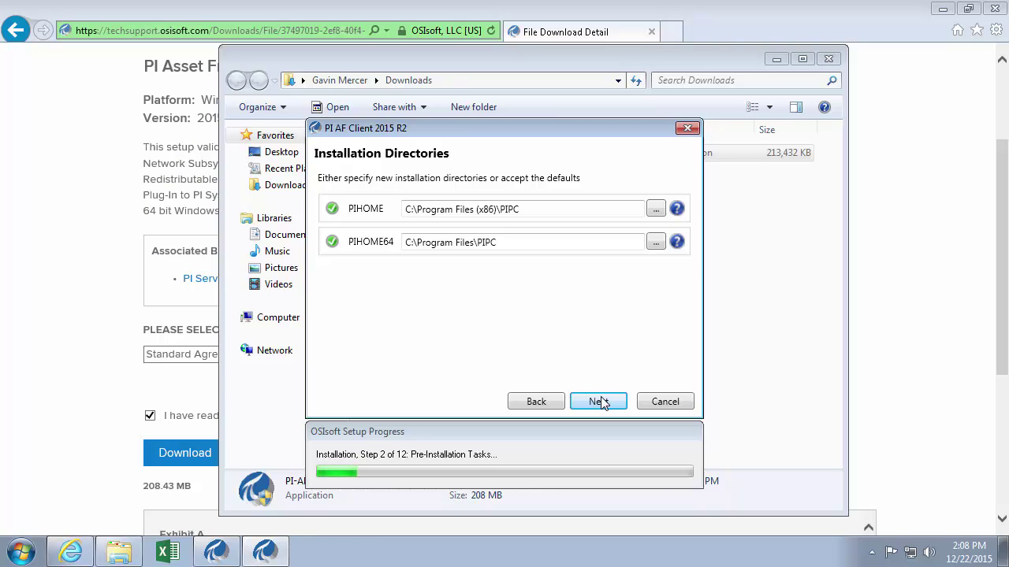
- Accept the default installation directories and features, including PI Builder, and start installing PI AF Client 2015 R2
left_click(599, 402)
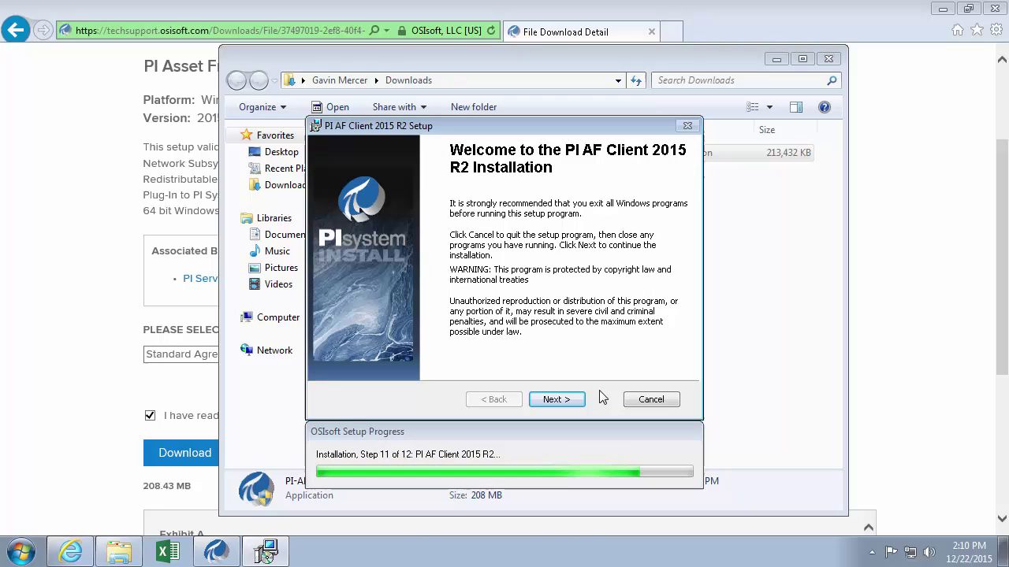
left_click(557, 400)
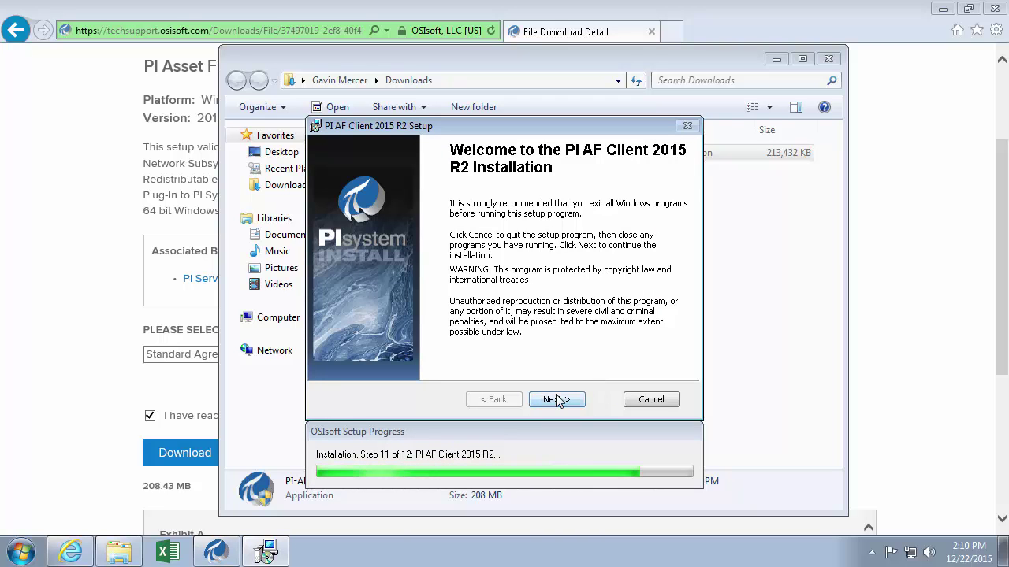
left_click(556, 400)
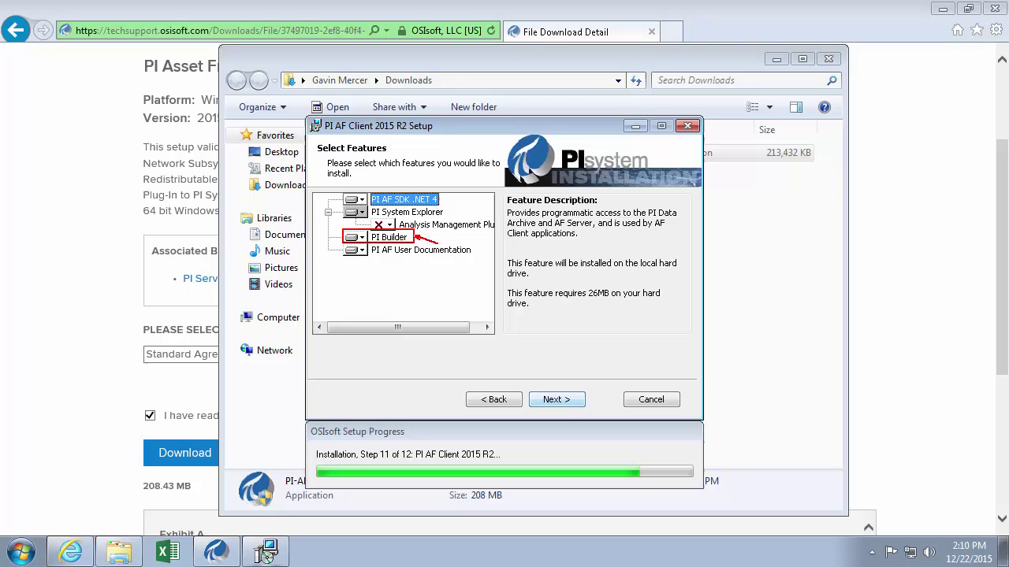
left_click(557, 402)
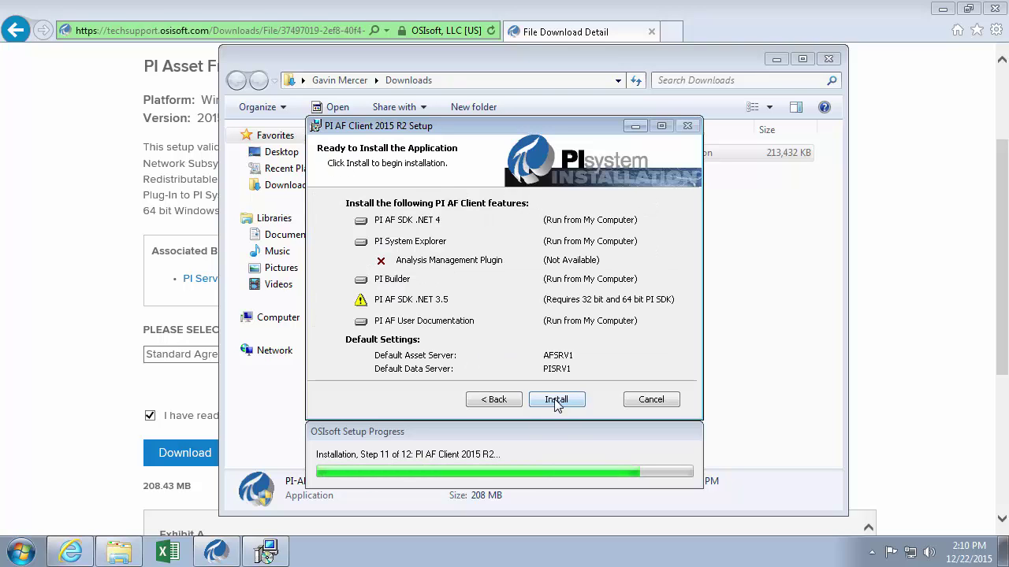
left_click(556, 401)
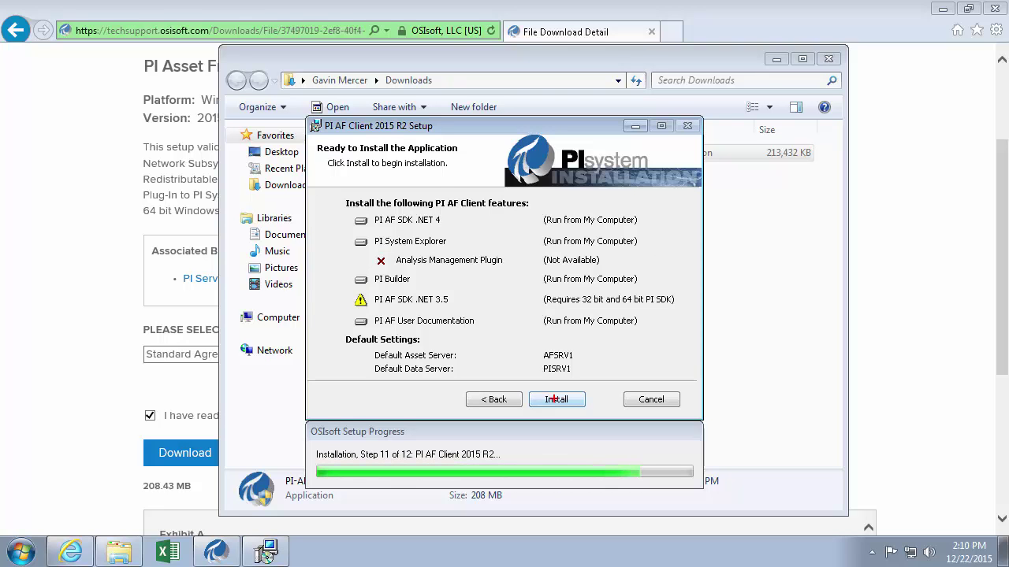
- Install PI AF Client 2015 R2 with the listed features and continue past the service status page
left_click_drag(348, 265, 646, 289)
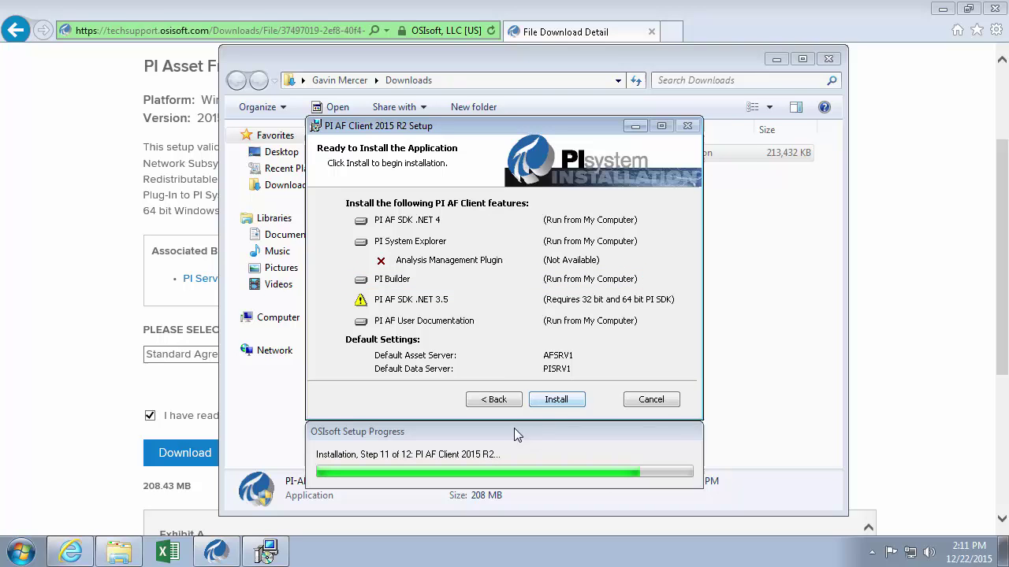
left_click(555, 401)
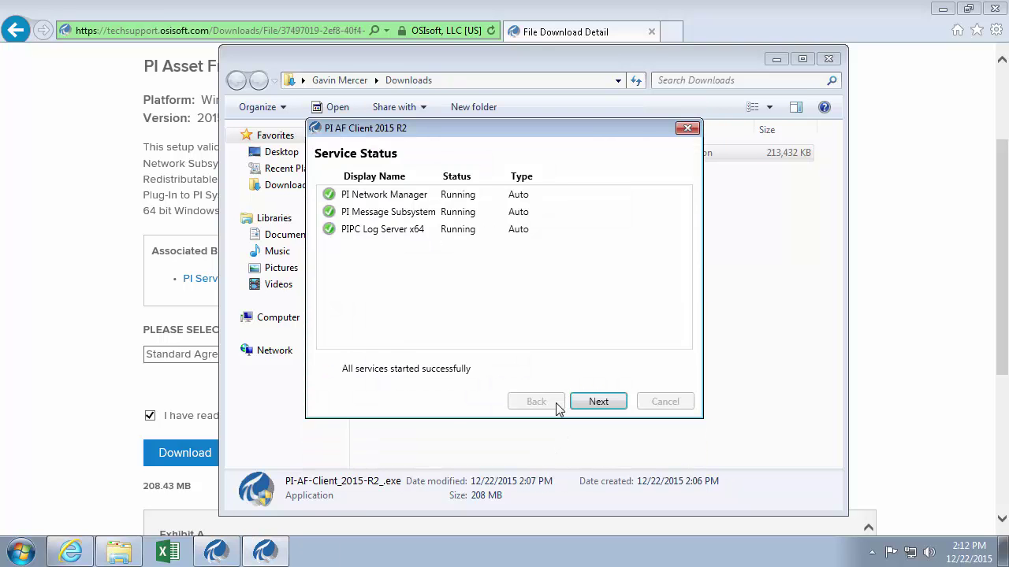
left_click(598, 402)
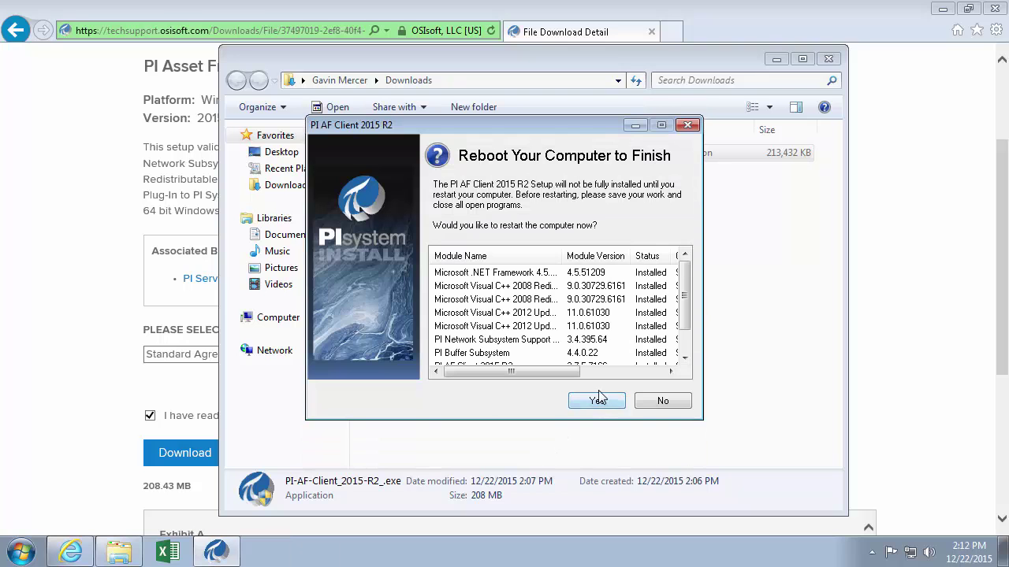
- Review the installed modules before rebooting, marking PI AF Client 2015 R2 and Microsoft Visual Studio 2010 Tools for Office Runtime
left_click_drag(686, 306, 686, 338)
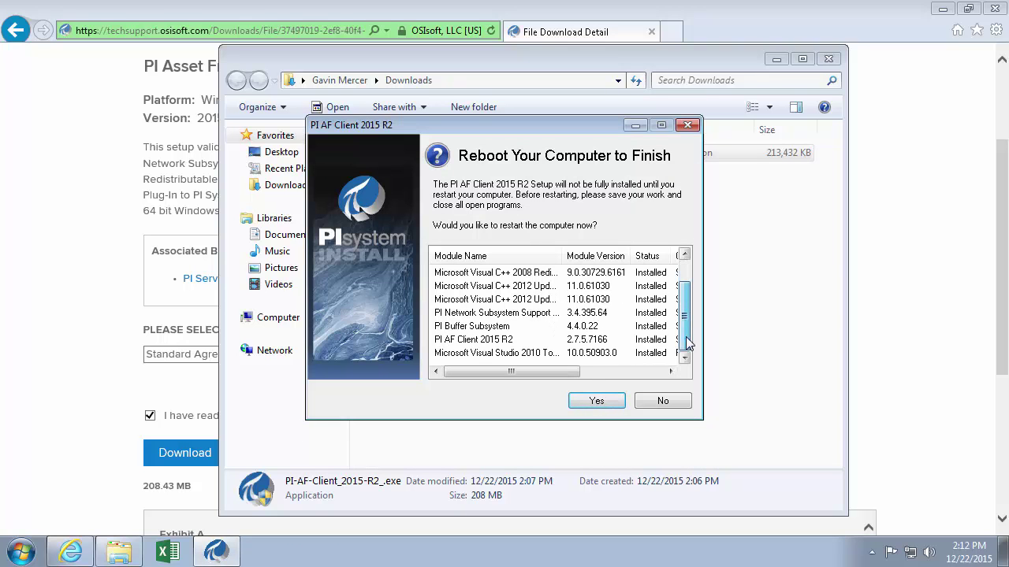
left_click(513, 339)
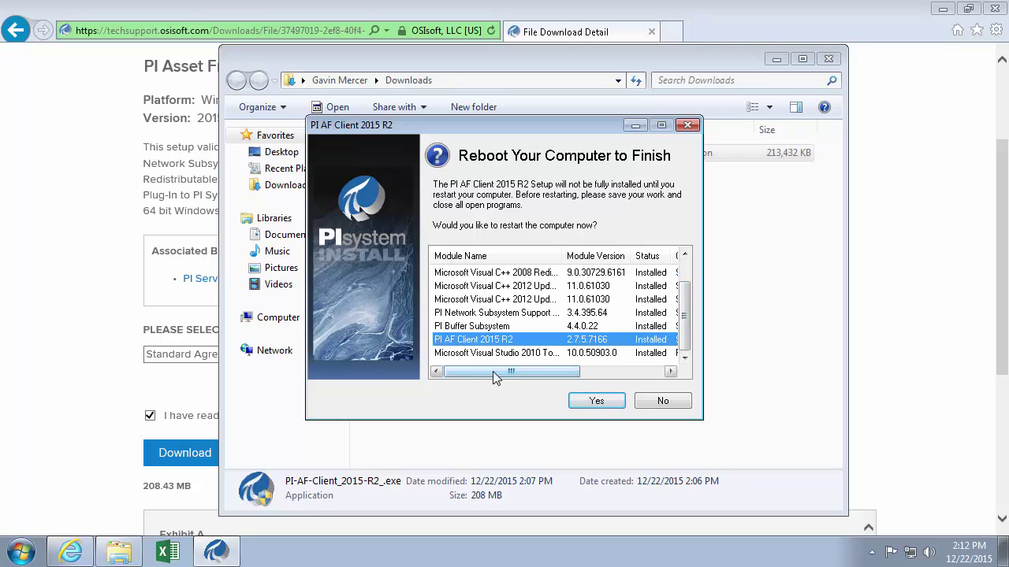
left_click_drag(504, 373, 441, 376)
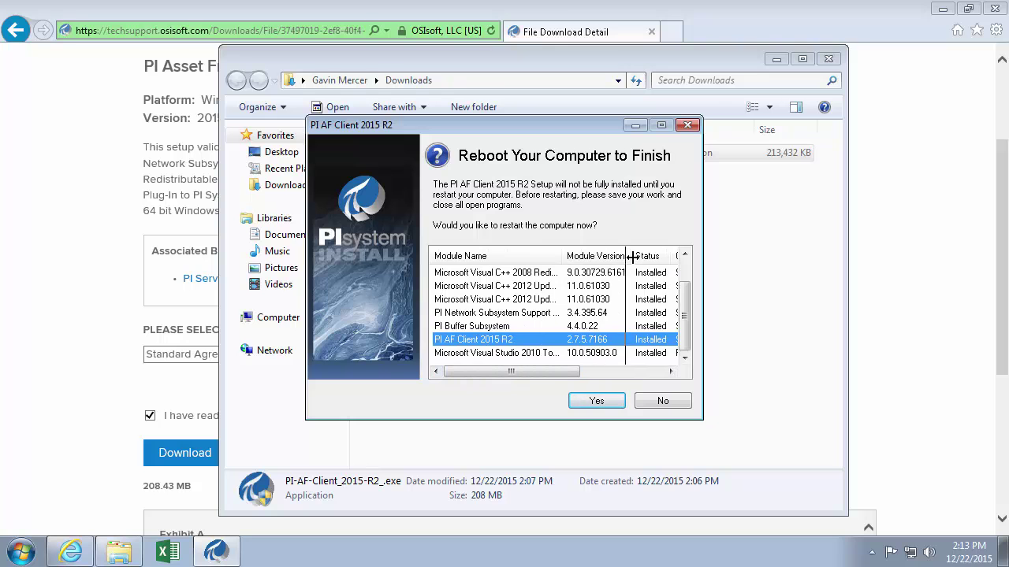
left_click_drag(633, 257, 631, 260)
left_click(443, 353)
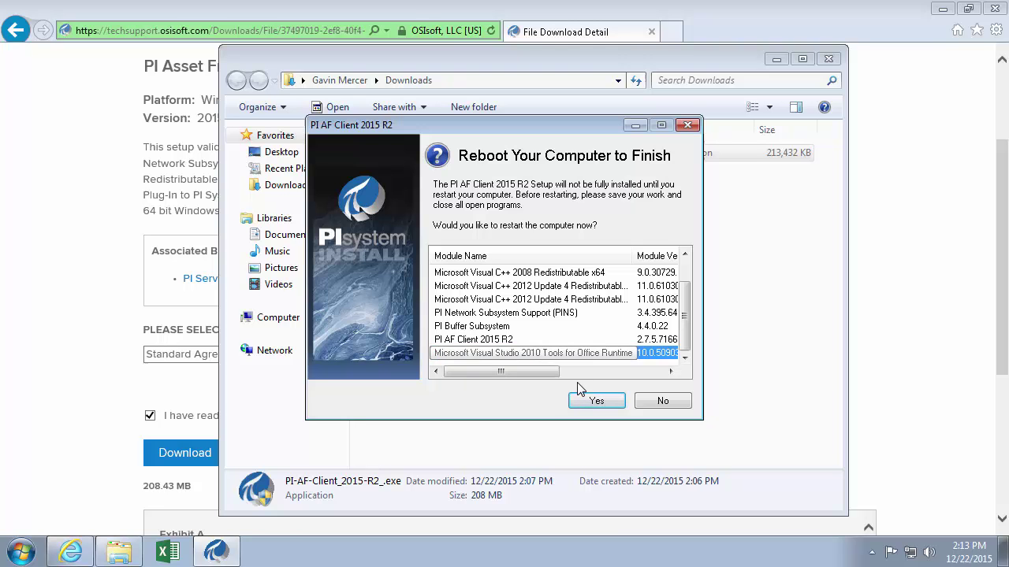
- Restart the computer to finish the setup and allow the OSIsoft, LLC Setup Wrapper to make changes
left_click(593, 401)
left_click(572, 344)
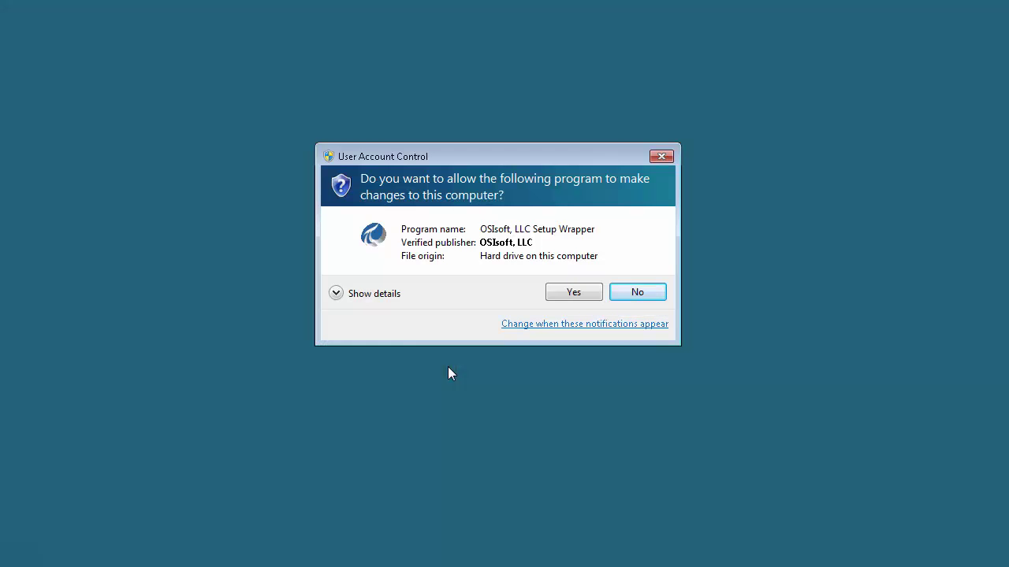
left_click(573, 294)
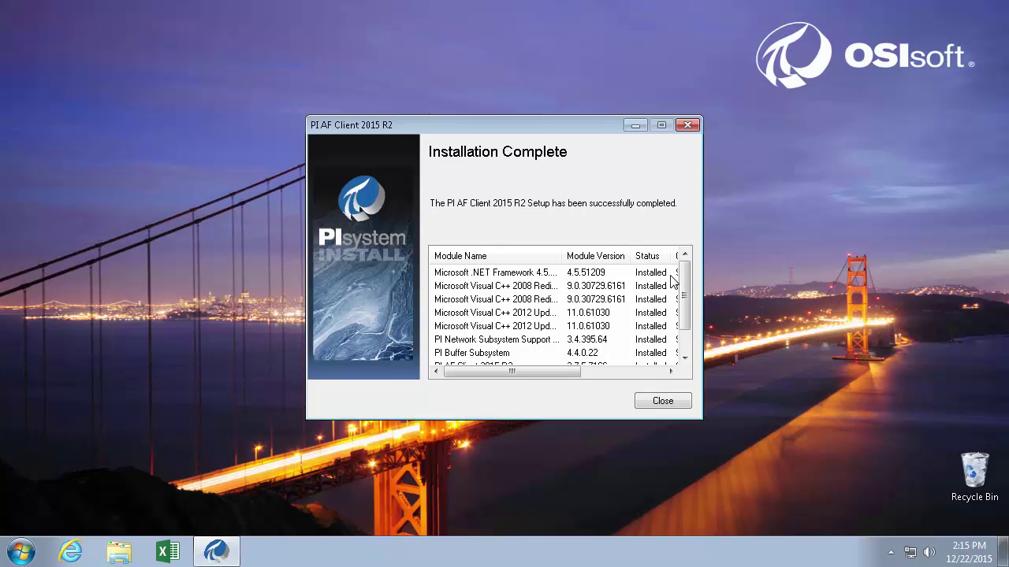
- Check PI AF Client 2015 R2 in the completed installation's module list and close the setup
scroll(685, 290, "down", 1)
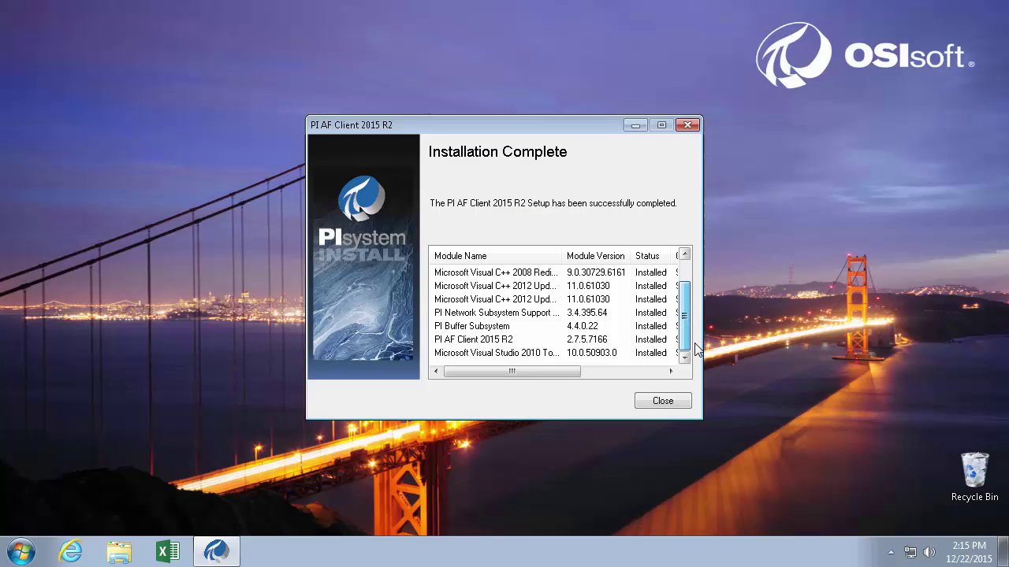
left_click(512, 340)
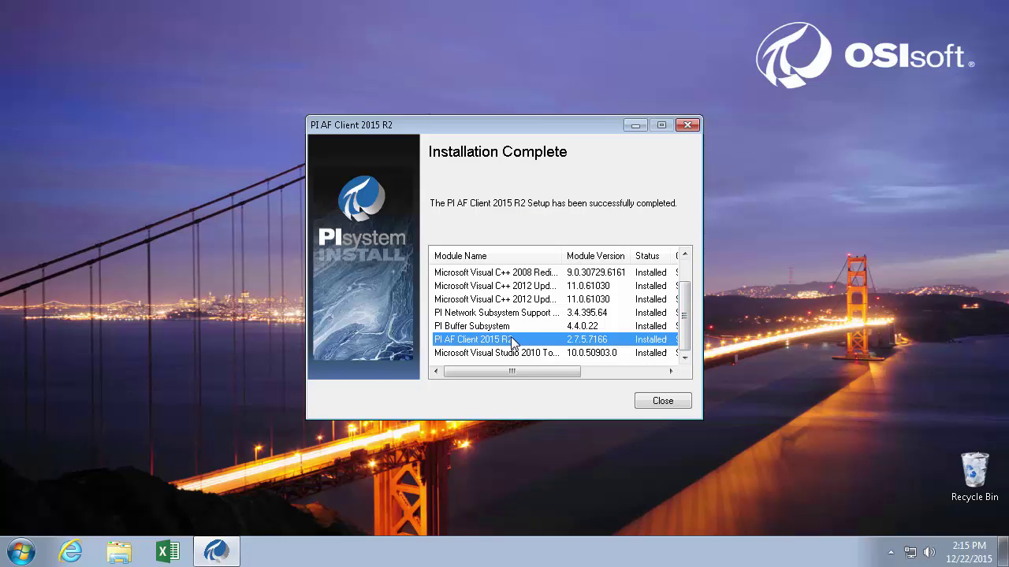
left_click(651, 403)
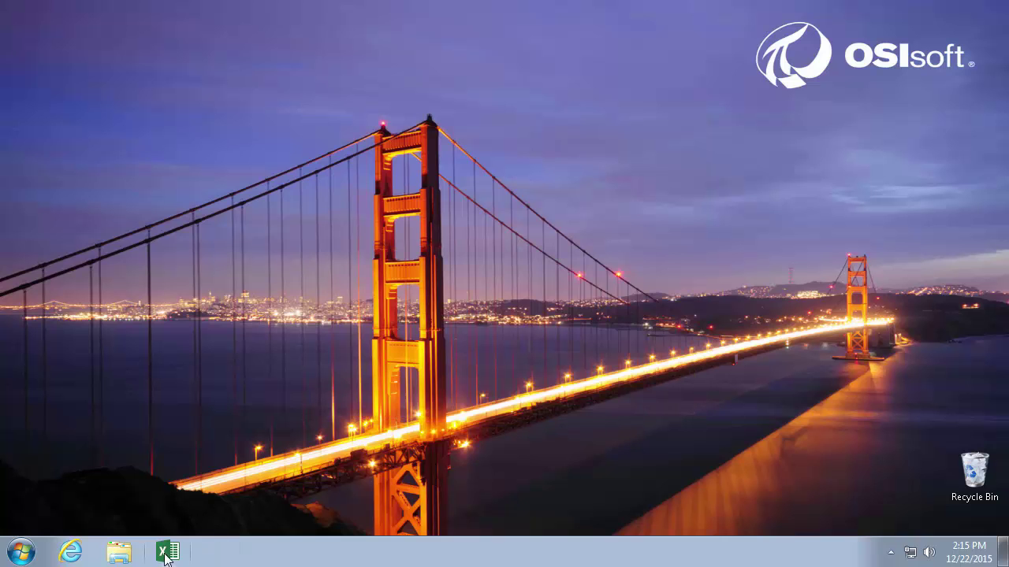
- Switch to Excel with a new workbook, maximize its window and display the PI Builder commands
left_click(165, 554)
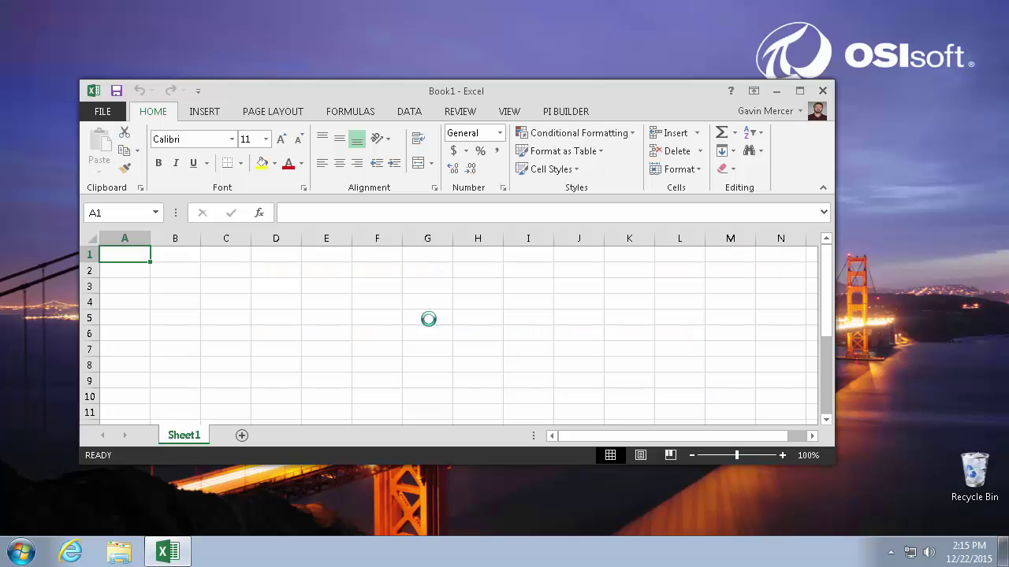
left_click(799, 91)
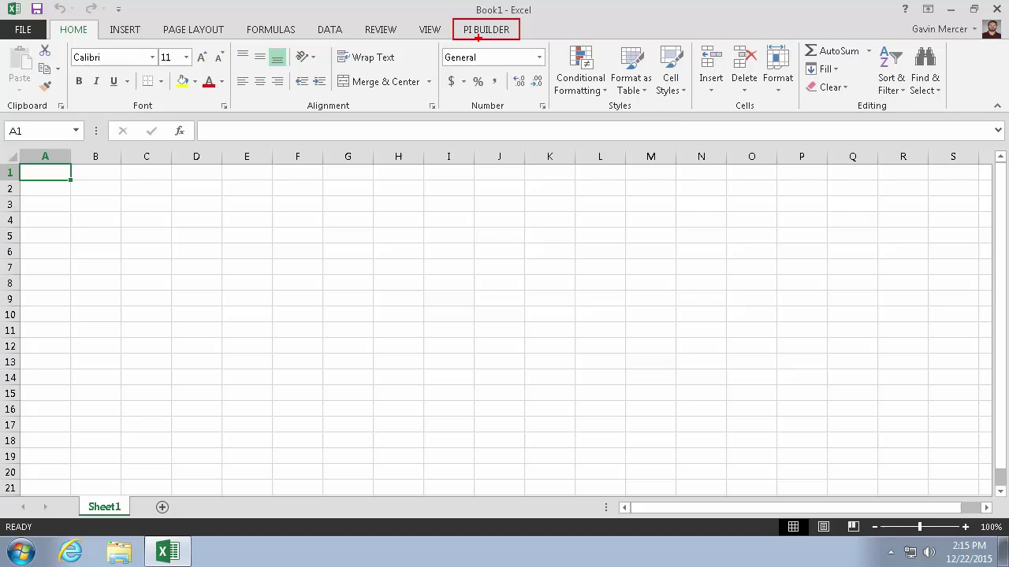
left_click_drag(478, 37, 448, 110)
key("Escape")
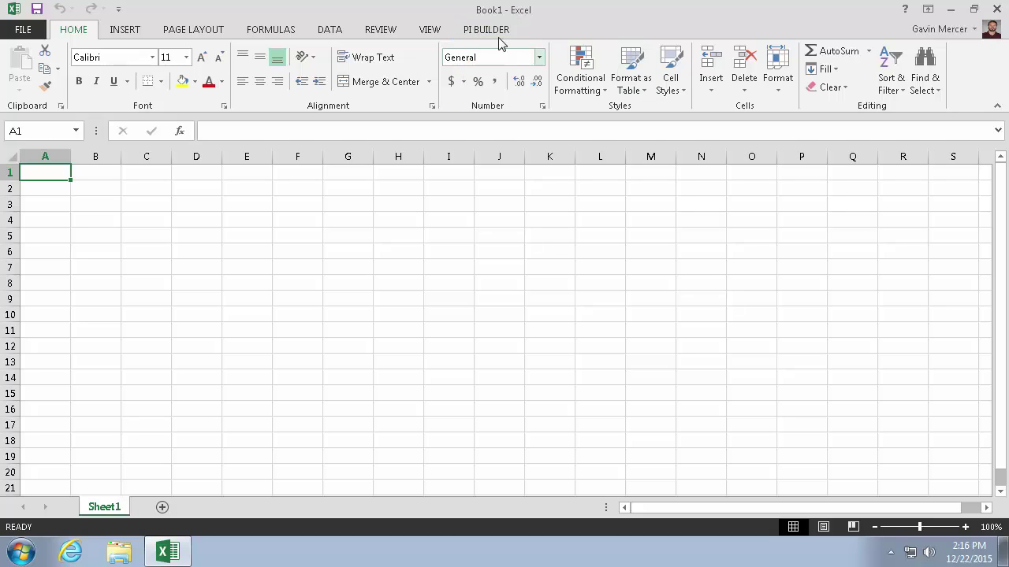
left_click(485, 33)
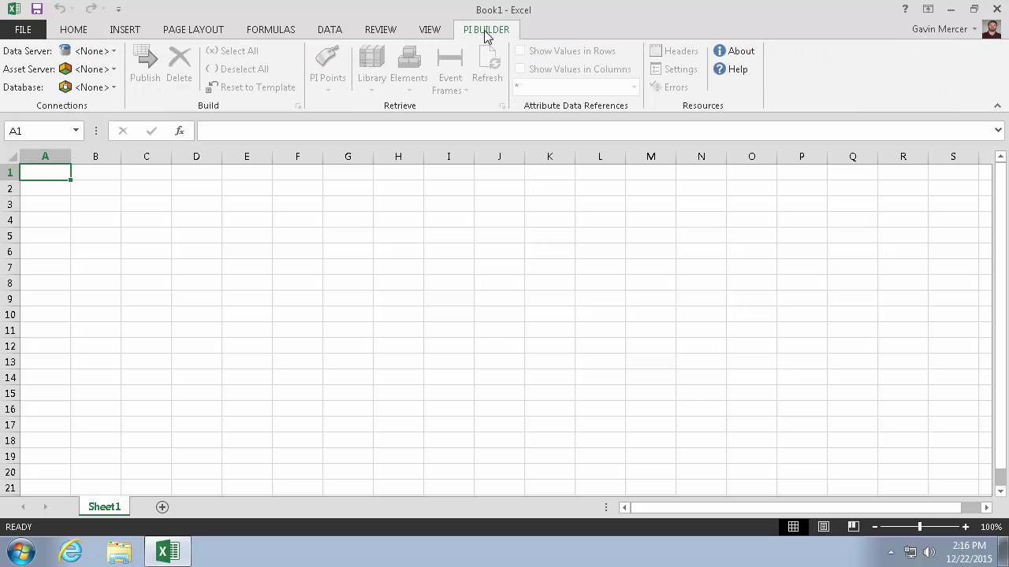
mouse_move(765, 45)
left_mouse_down()
mouse_move(745, 56)
mouse_move(253, 111)
mouse_move(2, 109)
left_mouse_up()
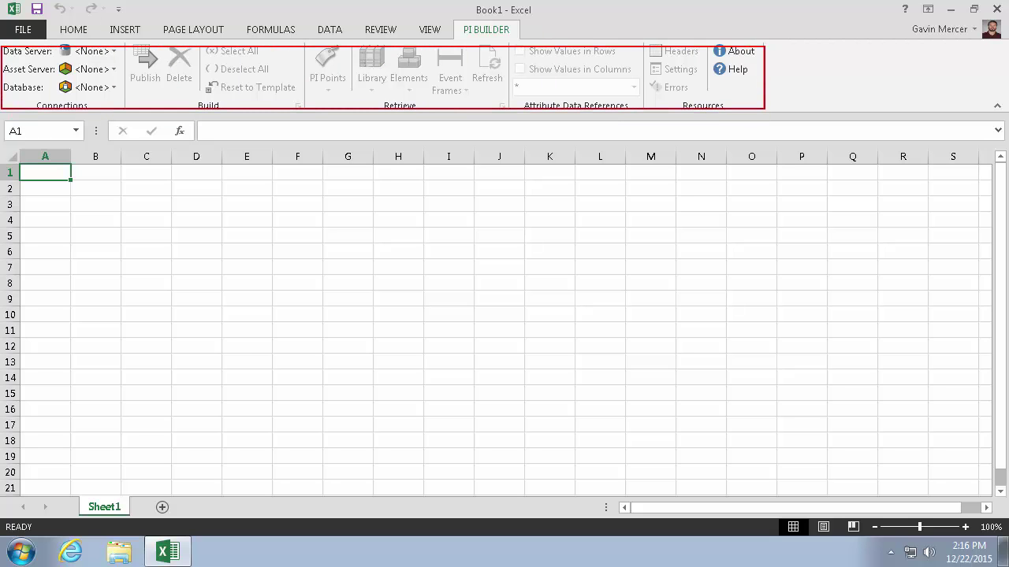
key("Escape")
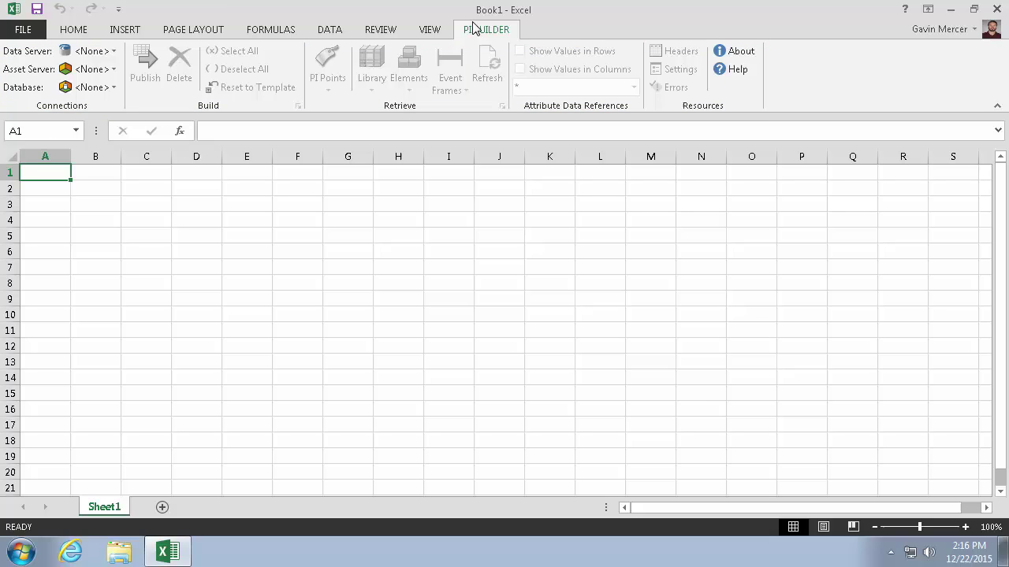
left_click_drag(559, 203, 466, 272)
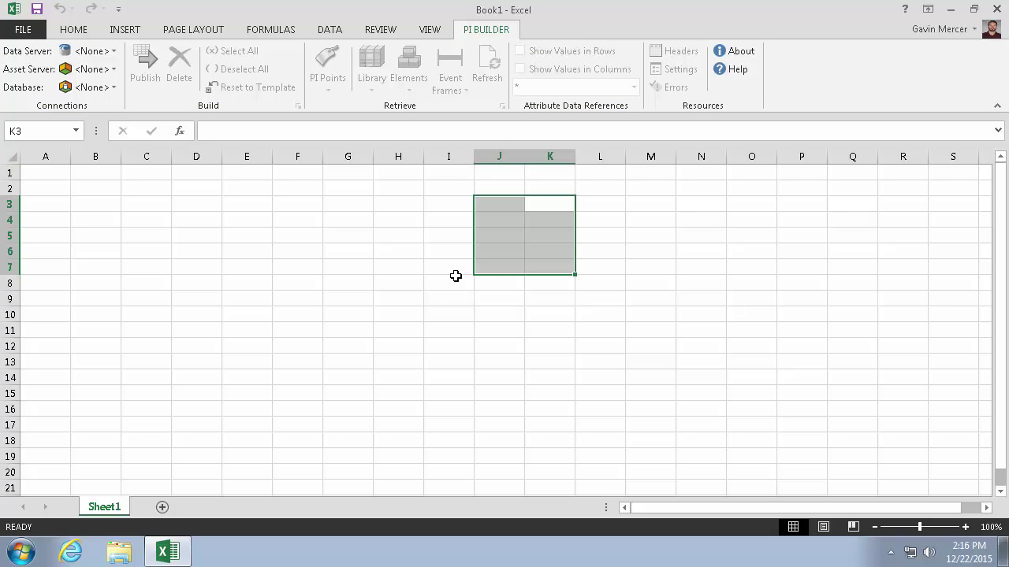
left_click(456, 276)
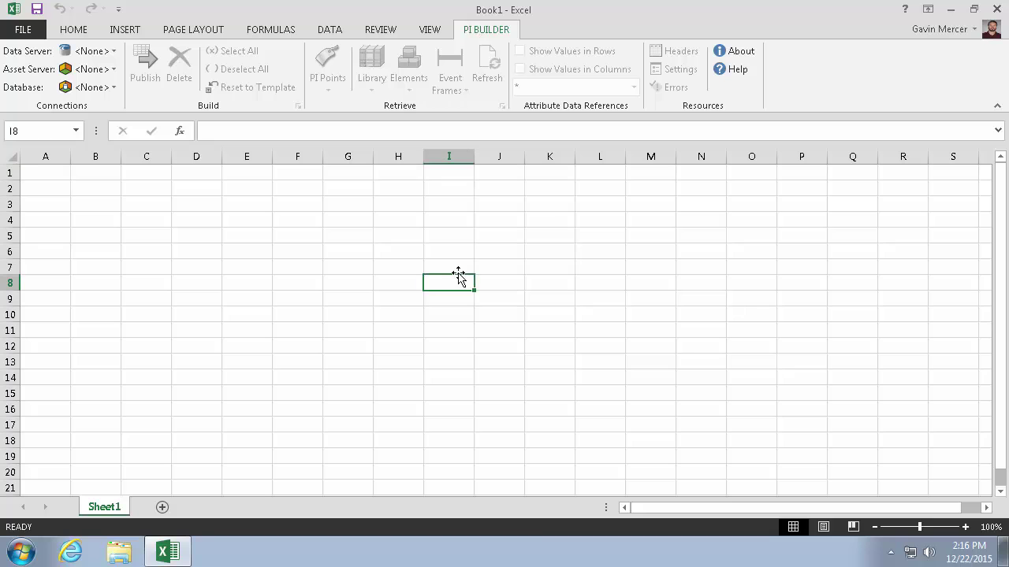
left_click_drag(520, 19, 454, 40)
left_click(45, 172)
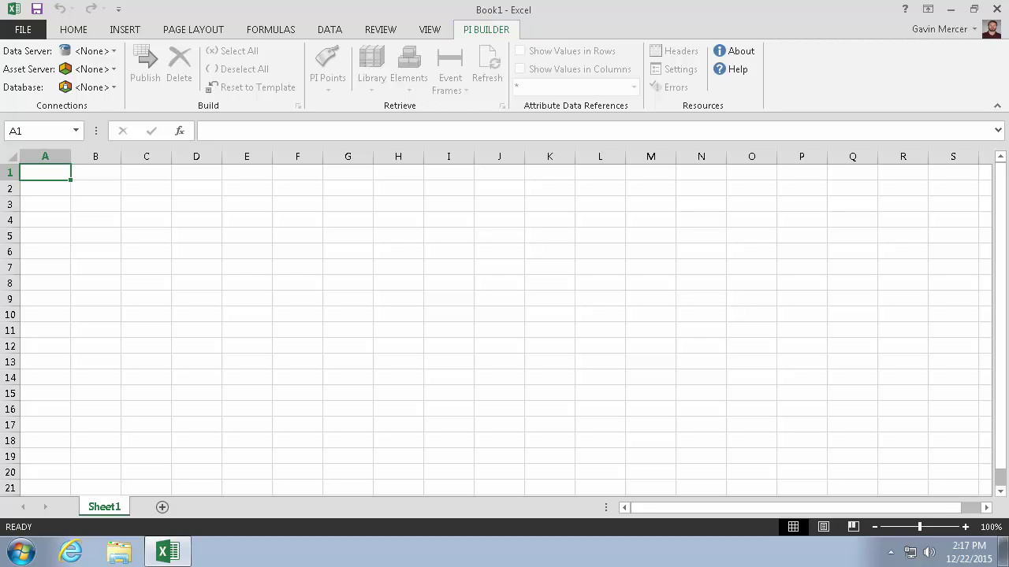
- Examine Excel's add-in options to see whether PIAFBuilder is among the active application add-ins
left_click(22, 30)
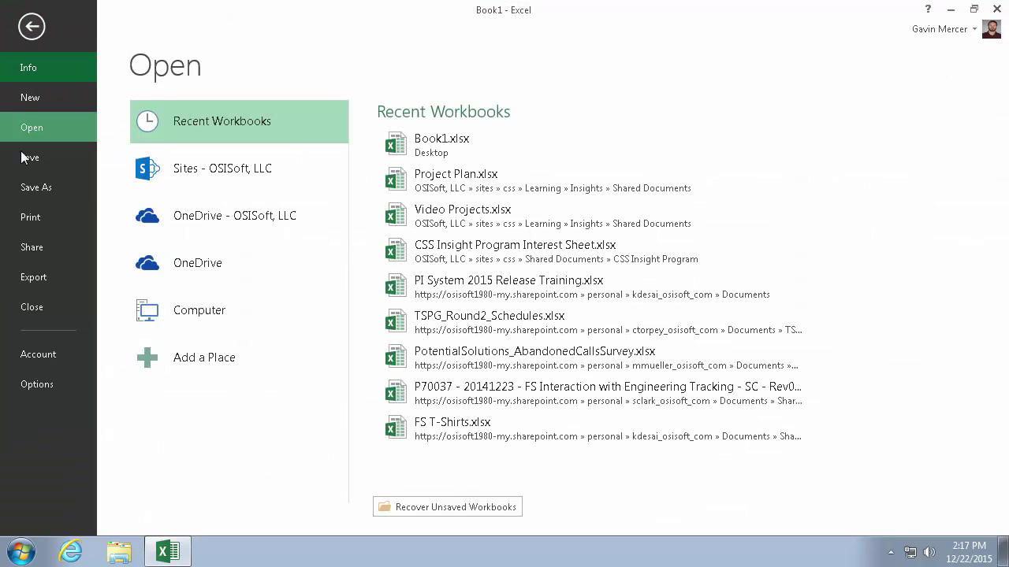
left_click(44, 385)
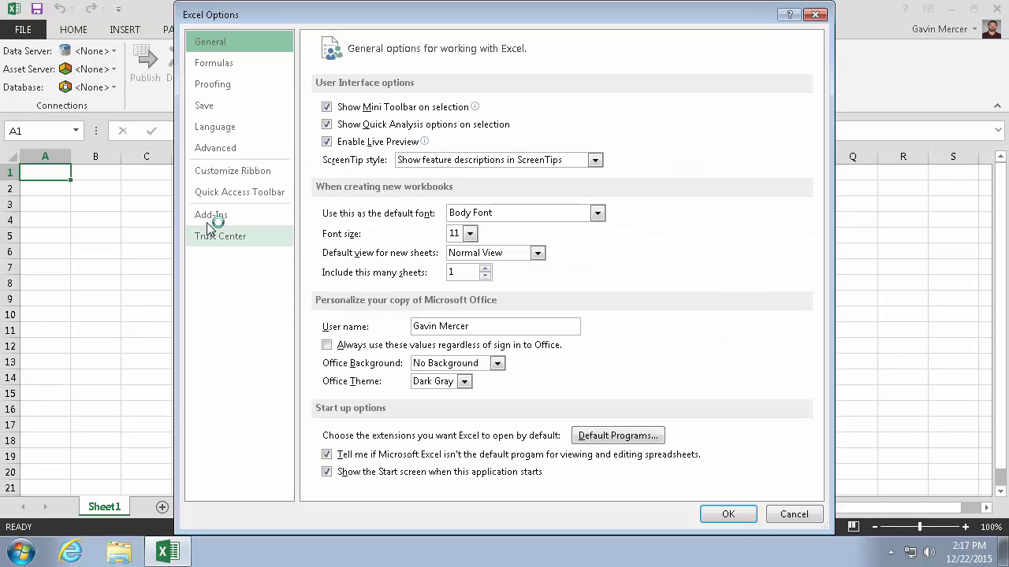
left_click(224, 221)
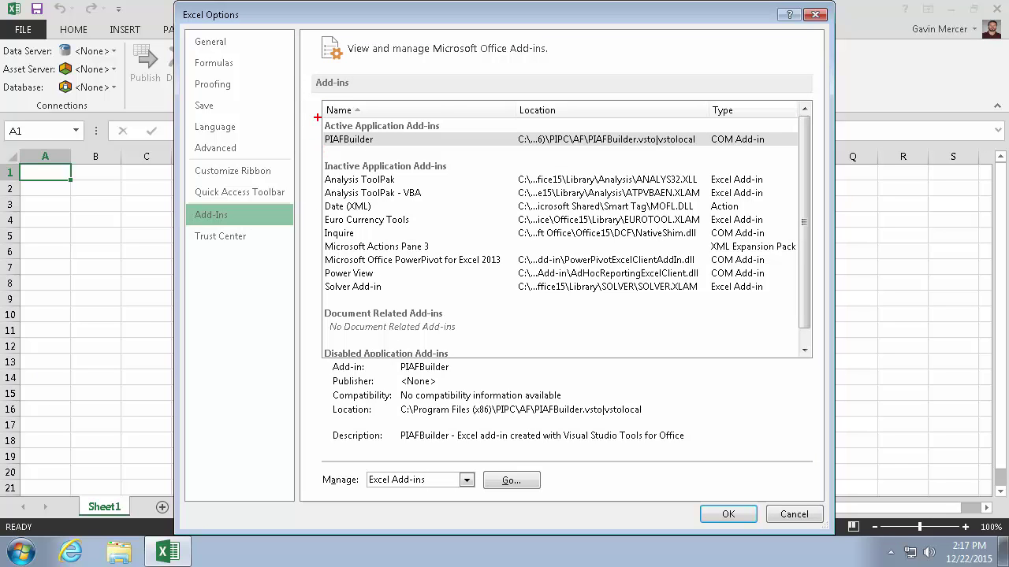
mouse_move(317, 117)
left_mouse_down()
mouse_move(369, 134)
mouse_move(781, 150)
left_mouse_up()
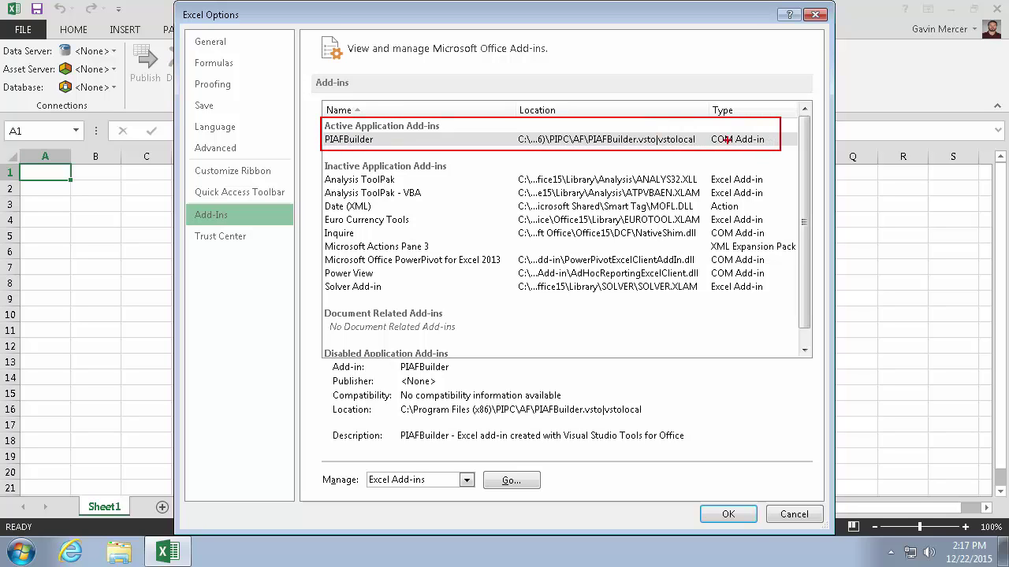
left_click_drag(707, 128, 776, 150)
key("Escape")
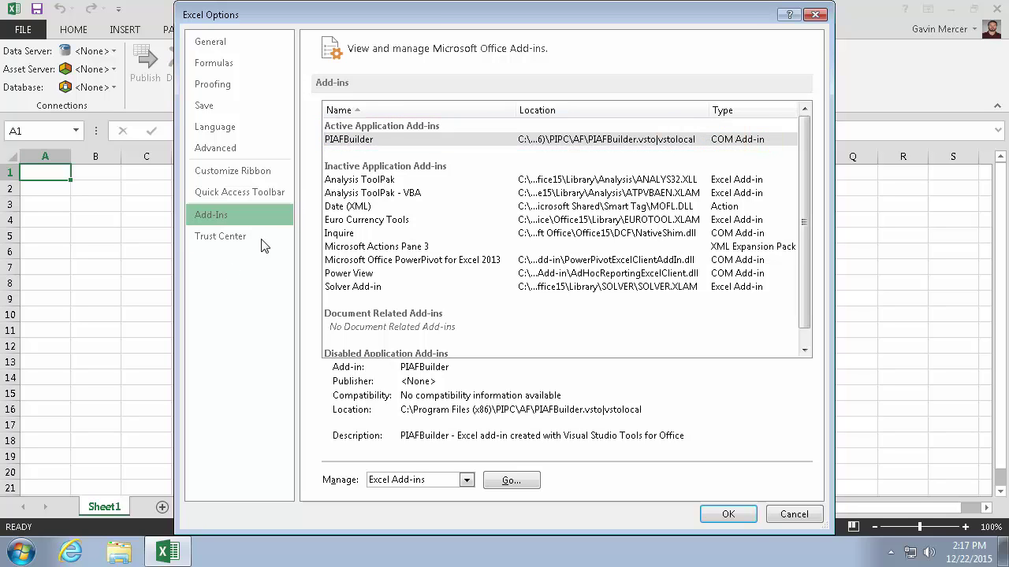
- Disable the PIAFBuilder add-in among Excel's COM Add-ins
left_click(383, 480)
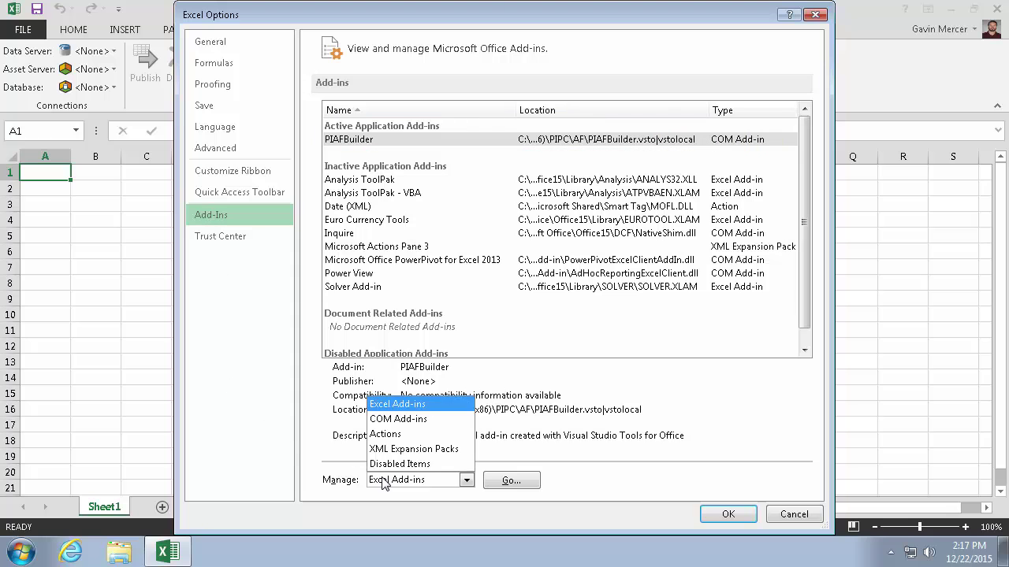
left_click(398, 418)
left_click(513, 480)
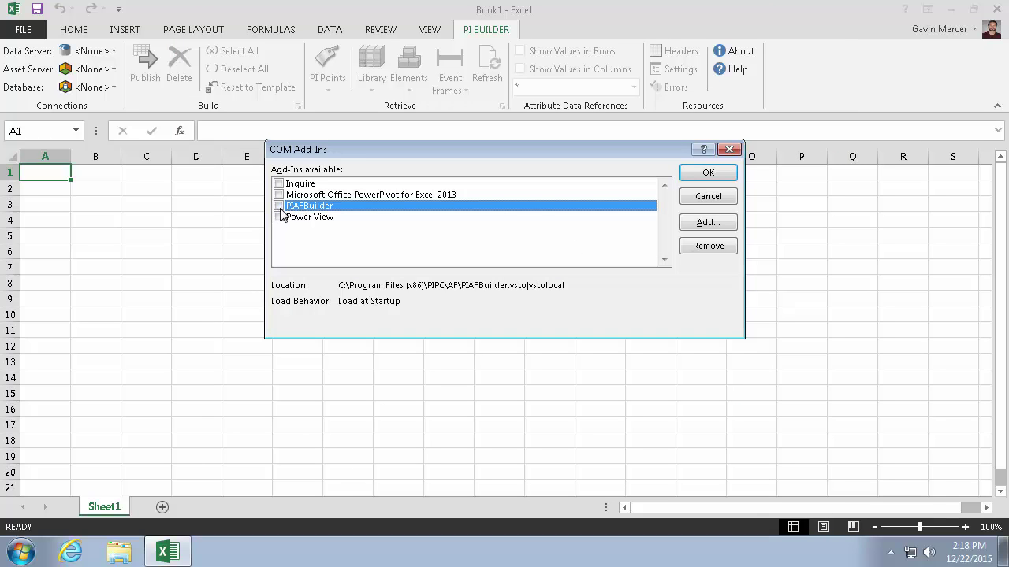
left_click(704, 175)
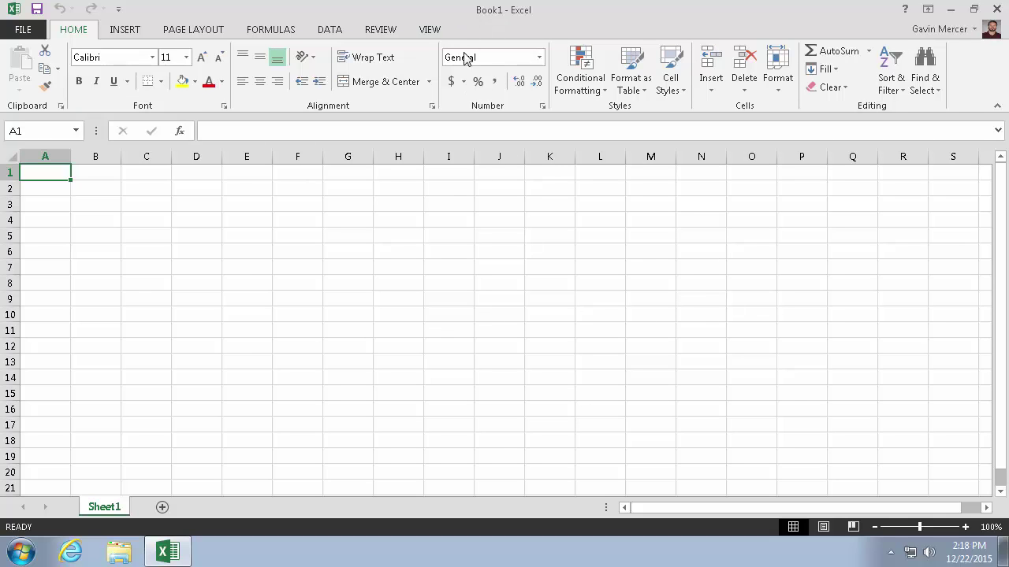
- Enable PIAFBuilder in Excel's COM Add-ins and display the PI Builder commands
left_click(24, 31)
left_click(39, 384)
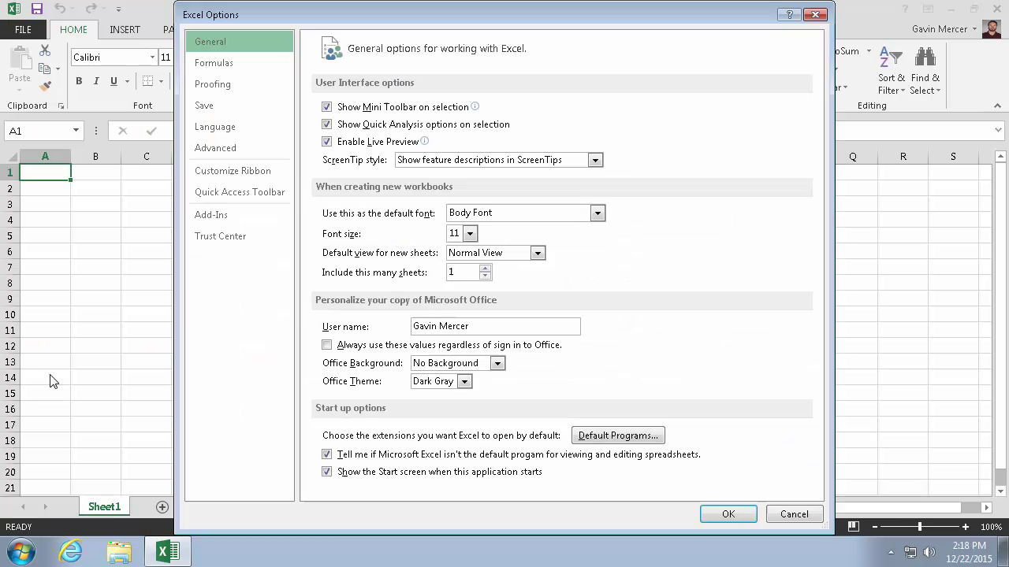
left_click(209, 215)
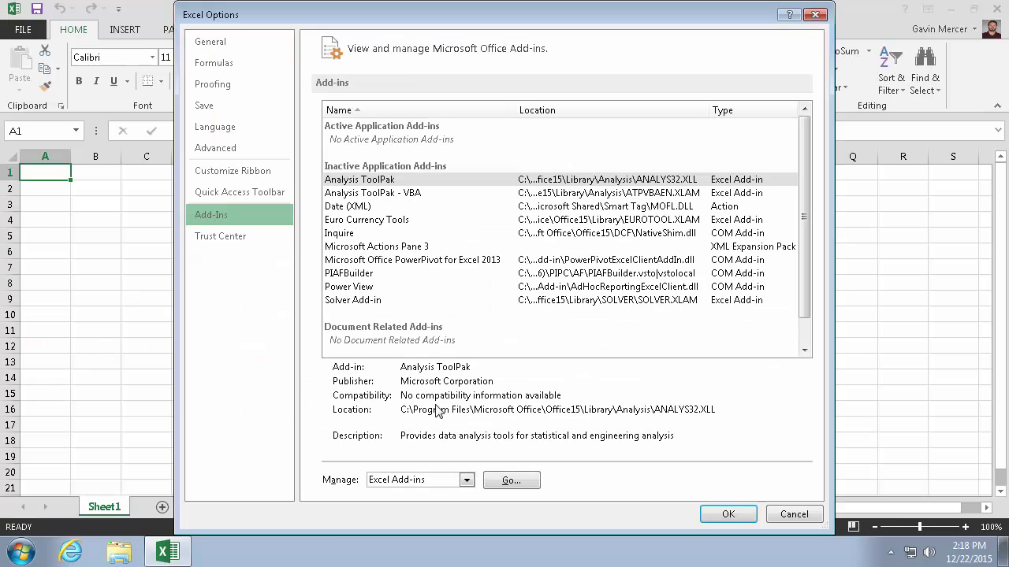
left_click(467, 480)
left_click(398, 416)
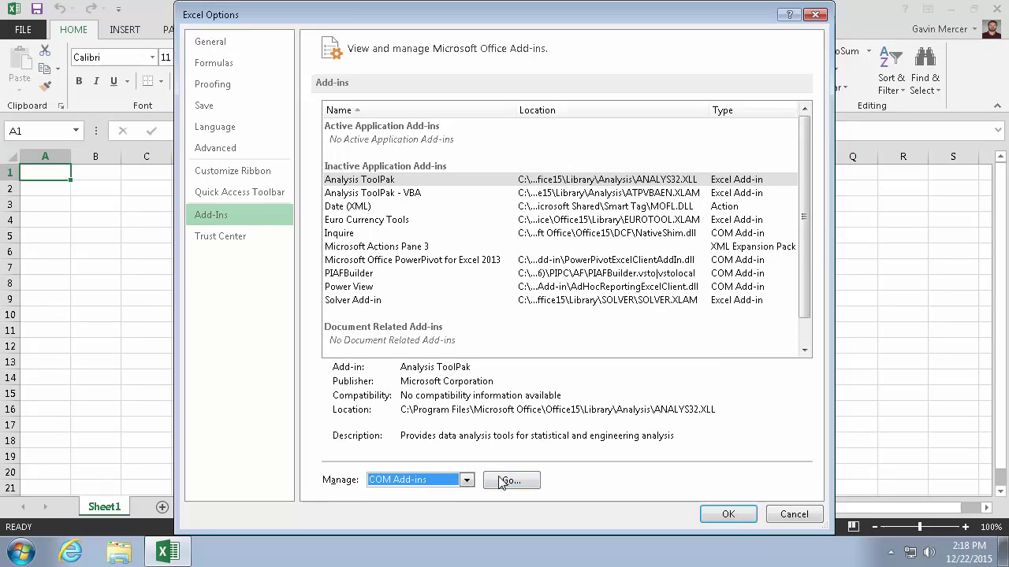
left_click(505, 481)
left_click(279, 206)
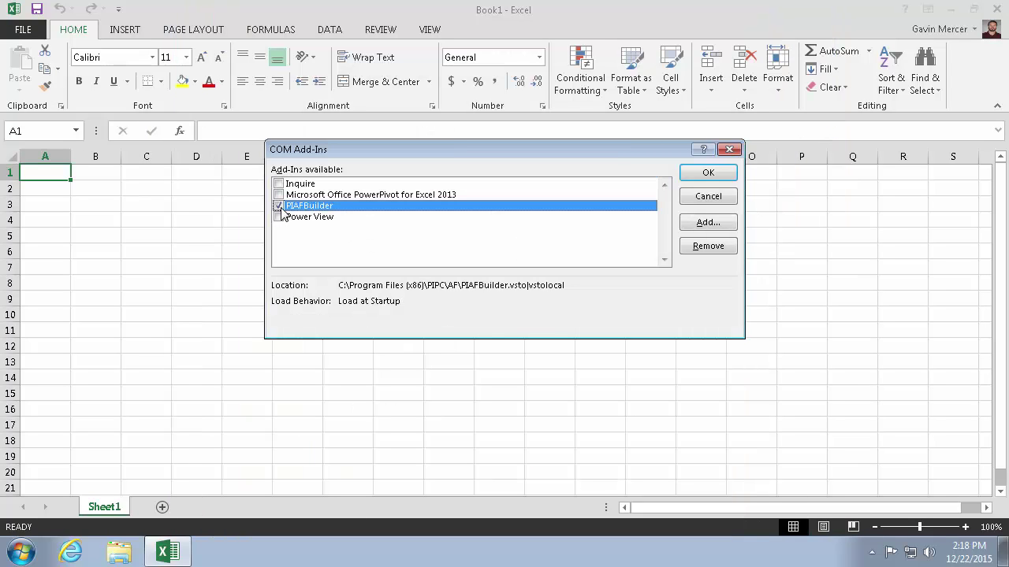
left_click(712, 175)
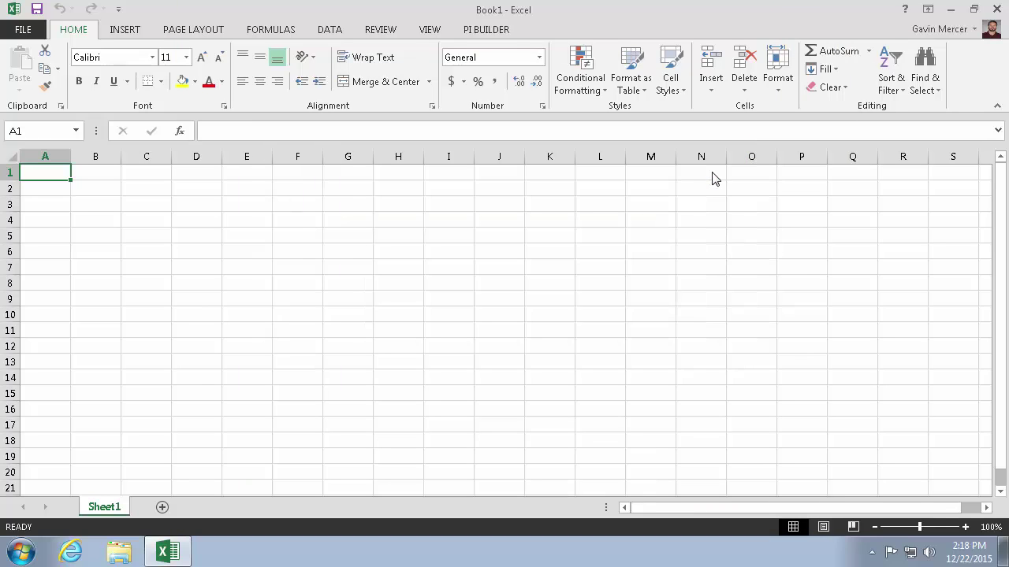
left_click(508, 33)
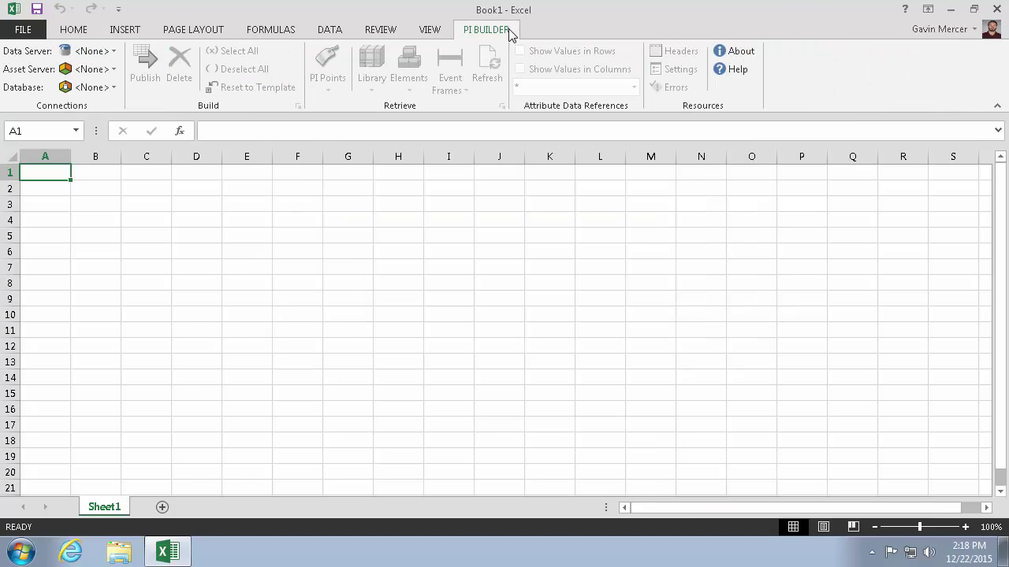